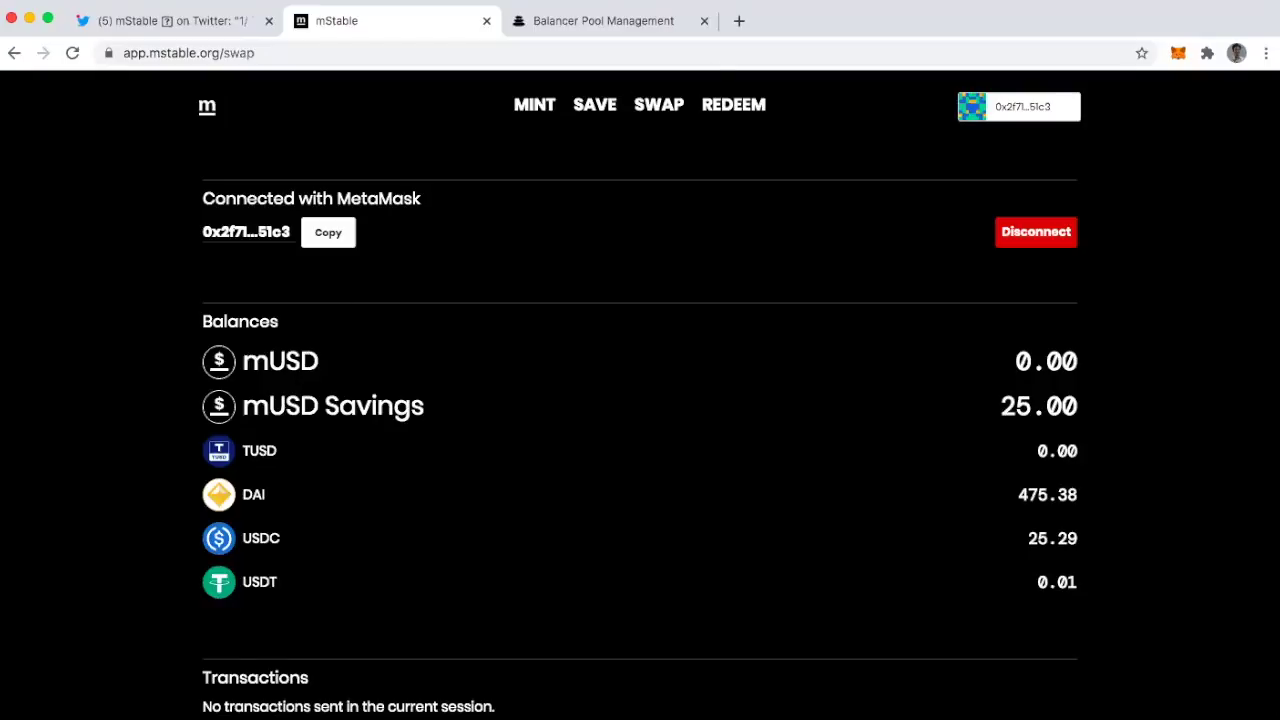
- Preview a swap of 100 TUSD into DAI and review its fee and the mUSD basket shares
click(668, 105)
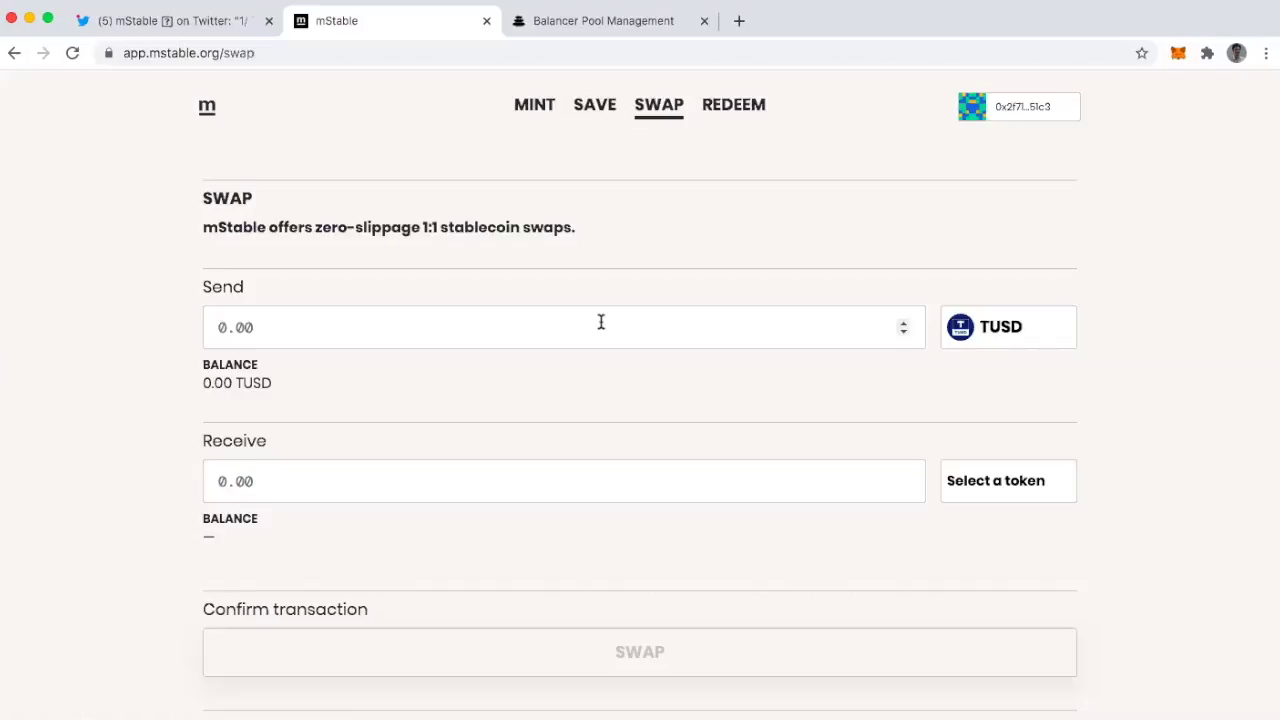
click(284, 323)
text(100)
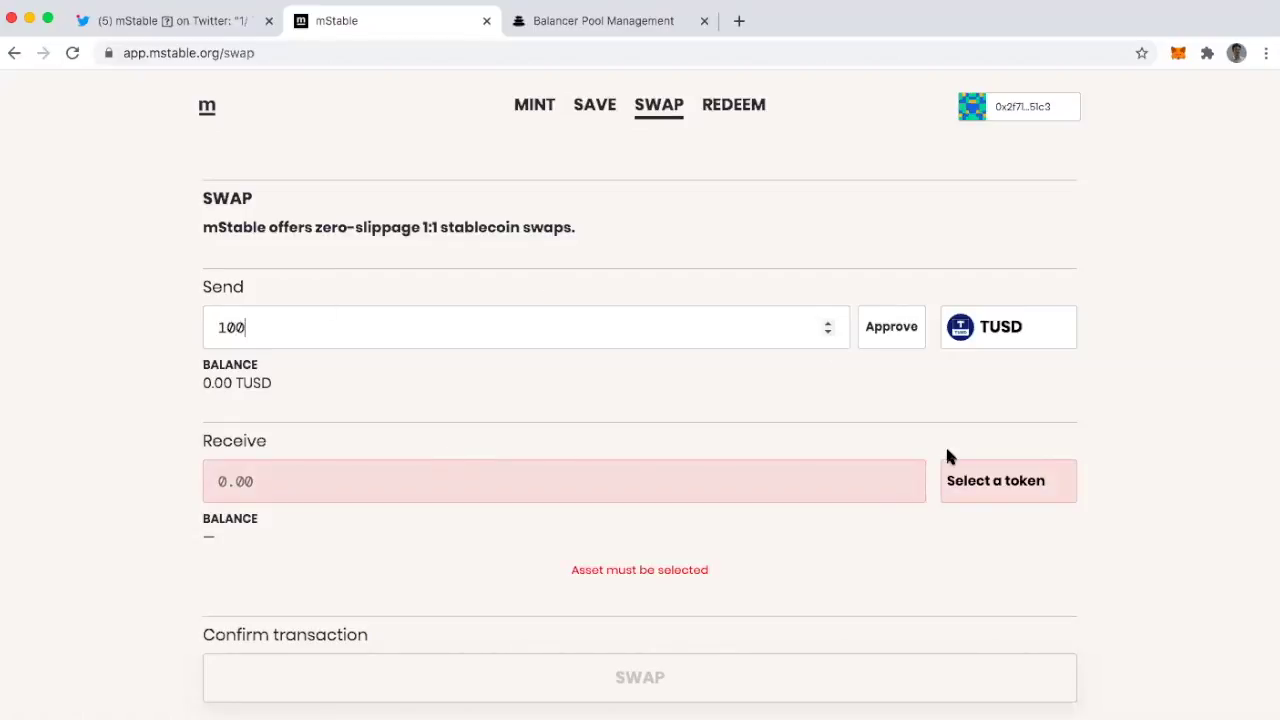
click(974, 489)
click(965, 563)
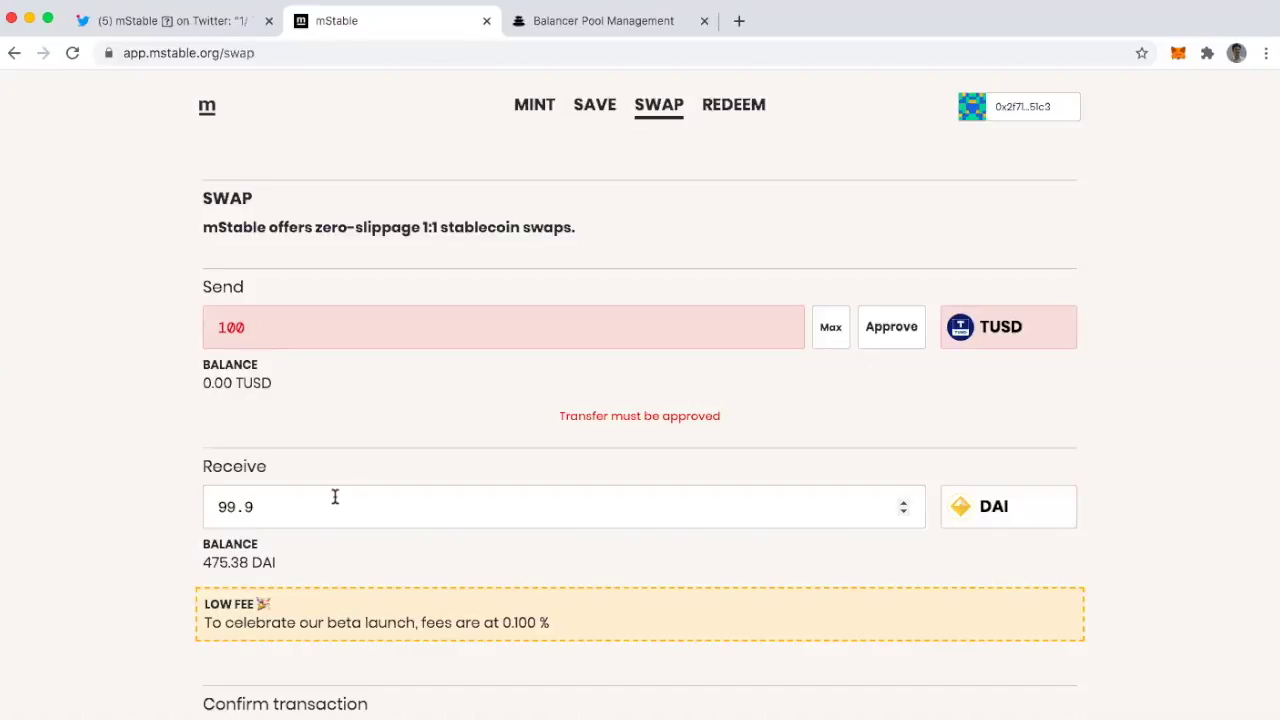
click(286, 507)
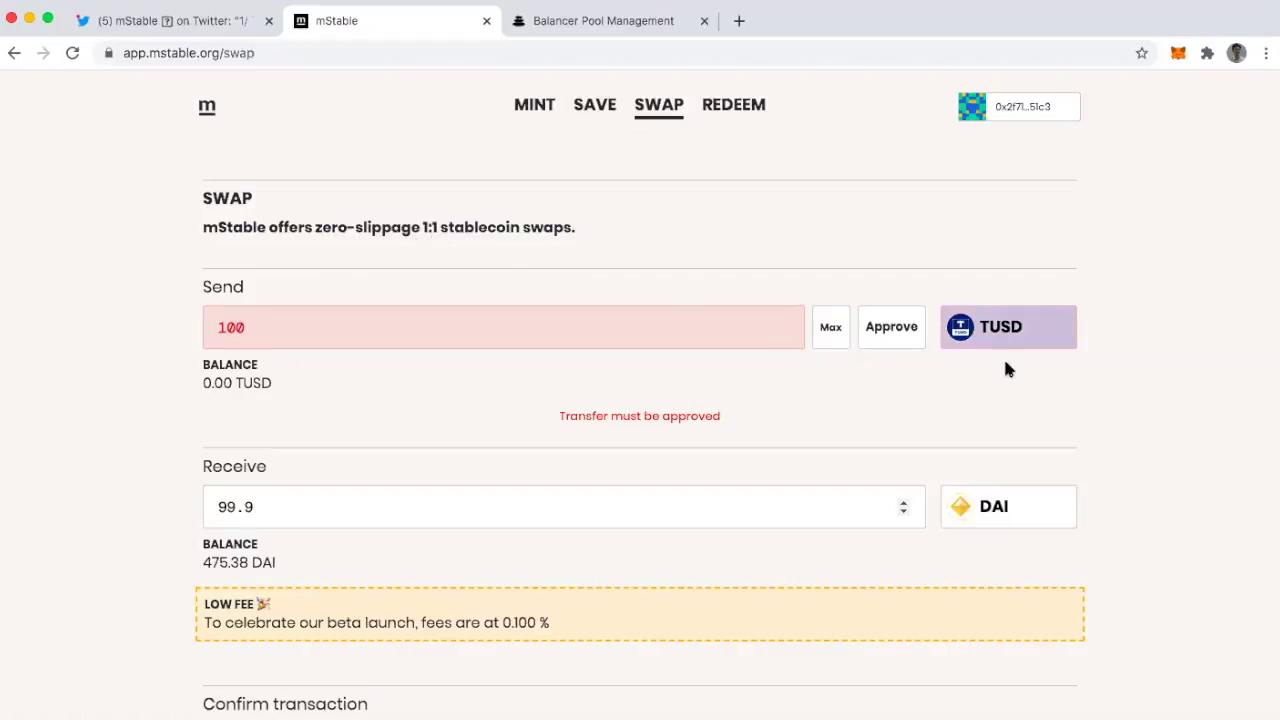
scroll(370, 567, down, 1)
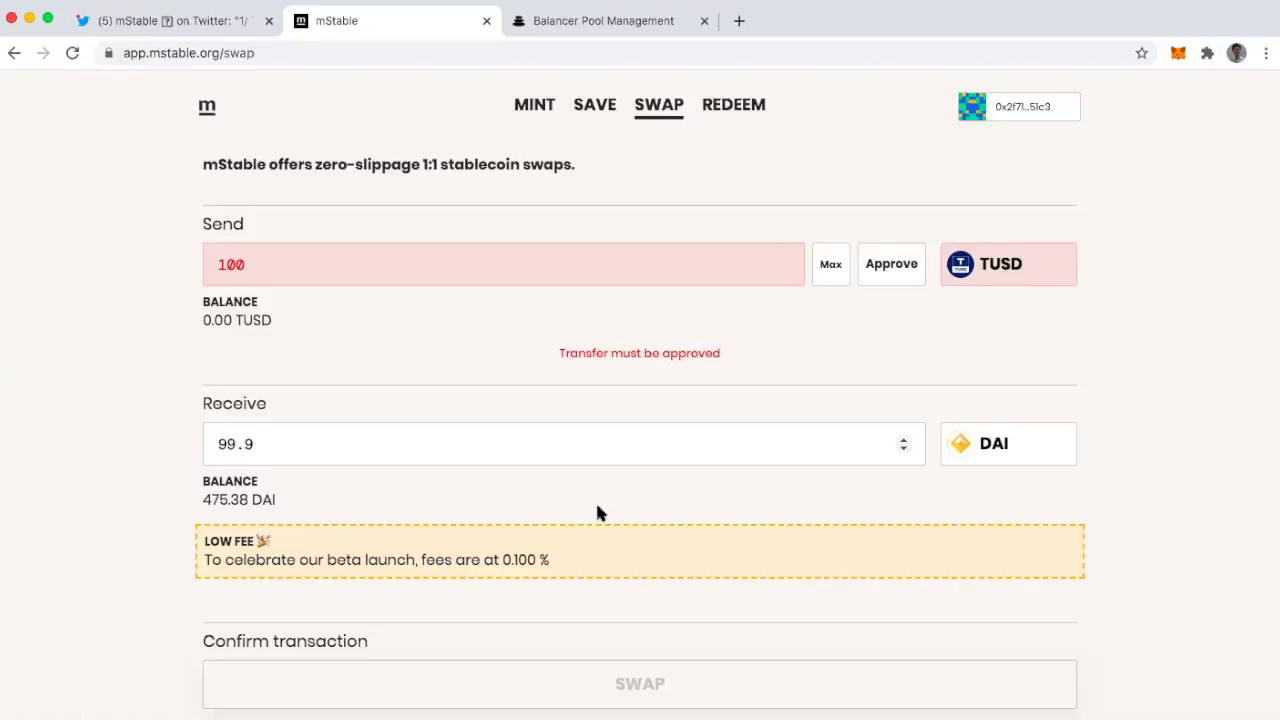
scroll(597, 512, down, 8)
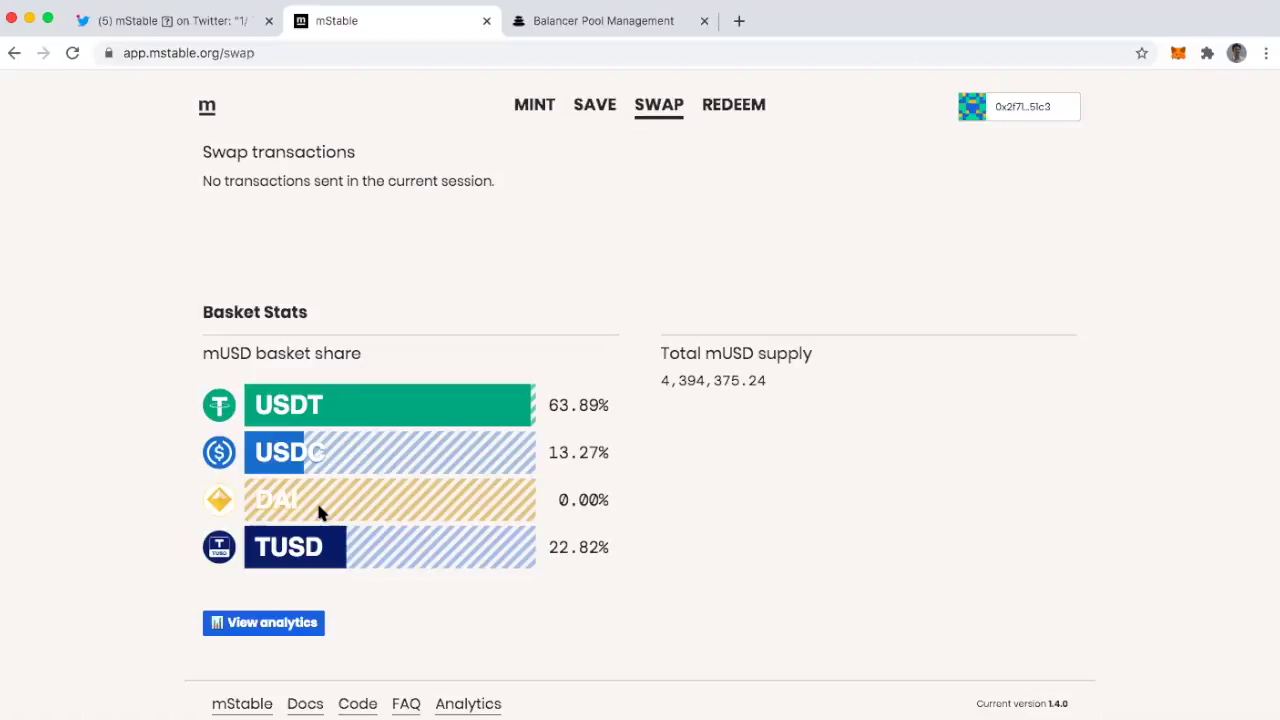
scroll(400, 311, up, 7)
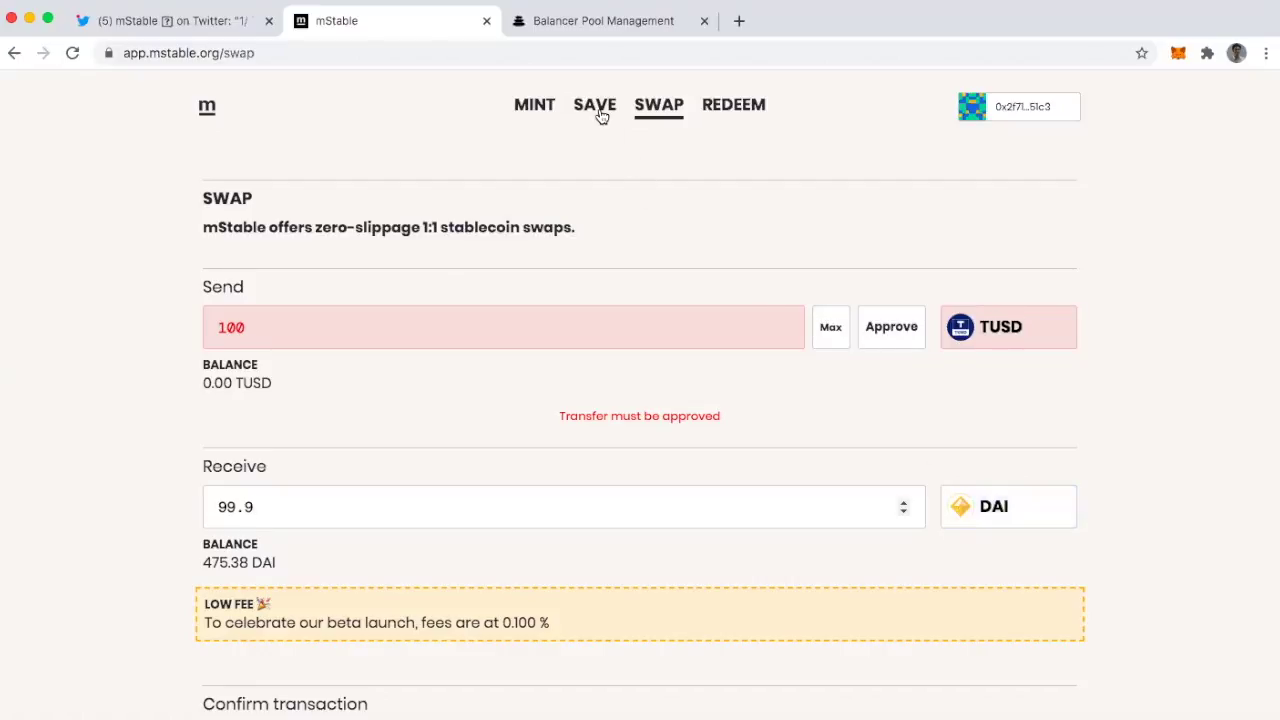
- Set up an mUSD mint with USDC as the only asset and an amount of 25
click(530, 107)
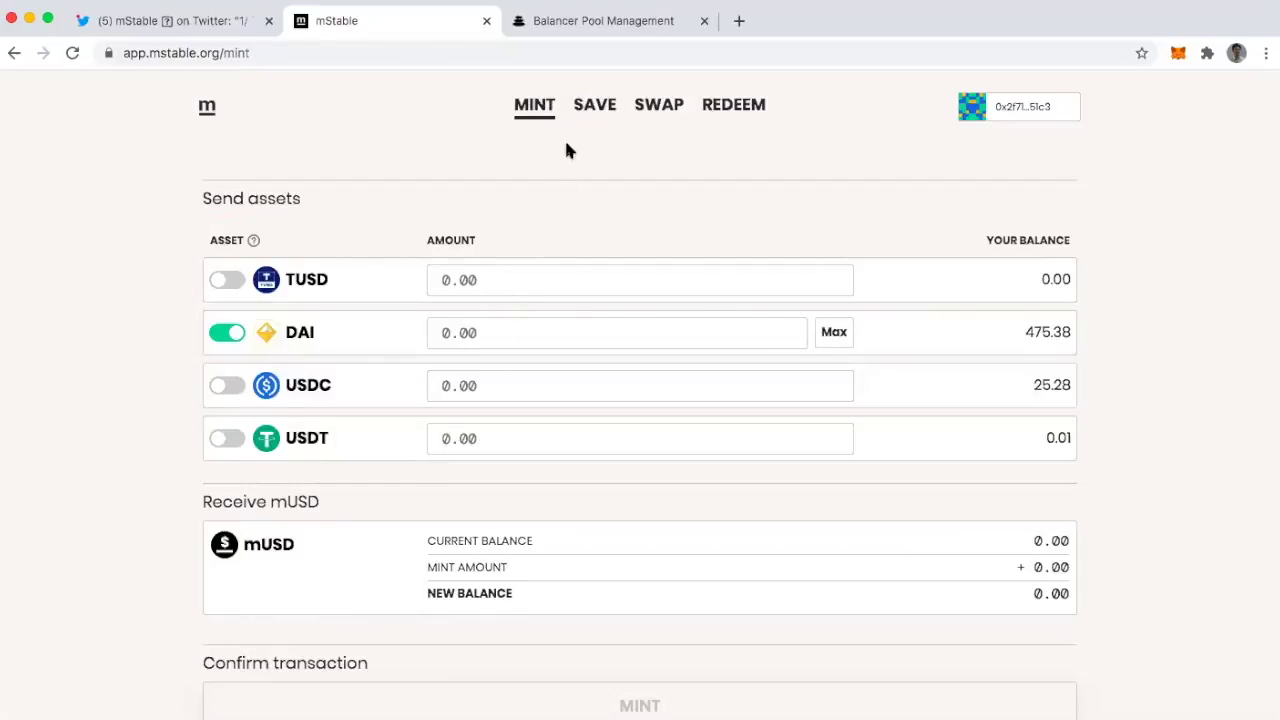
click(596, 107)
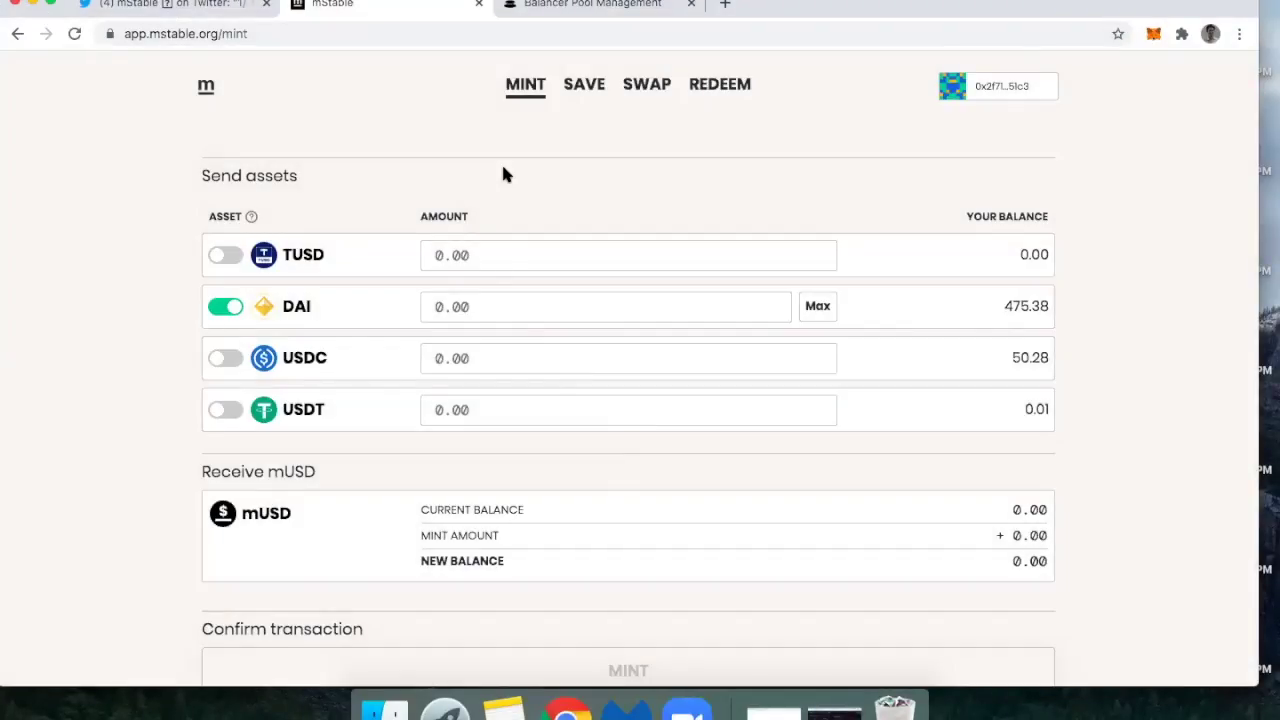
click(228, 358)
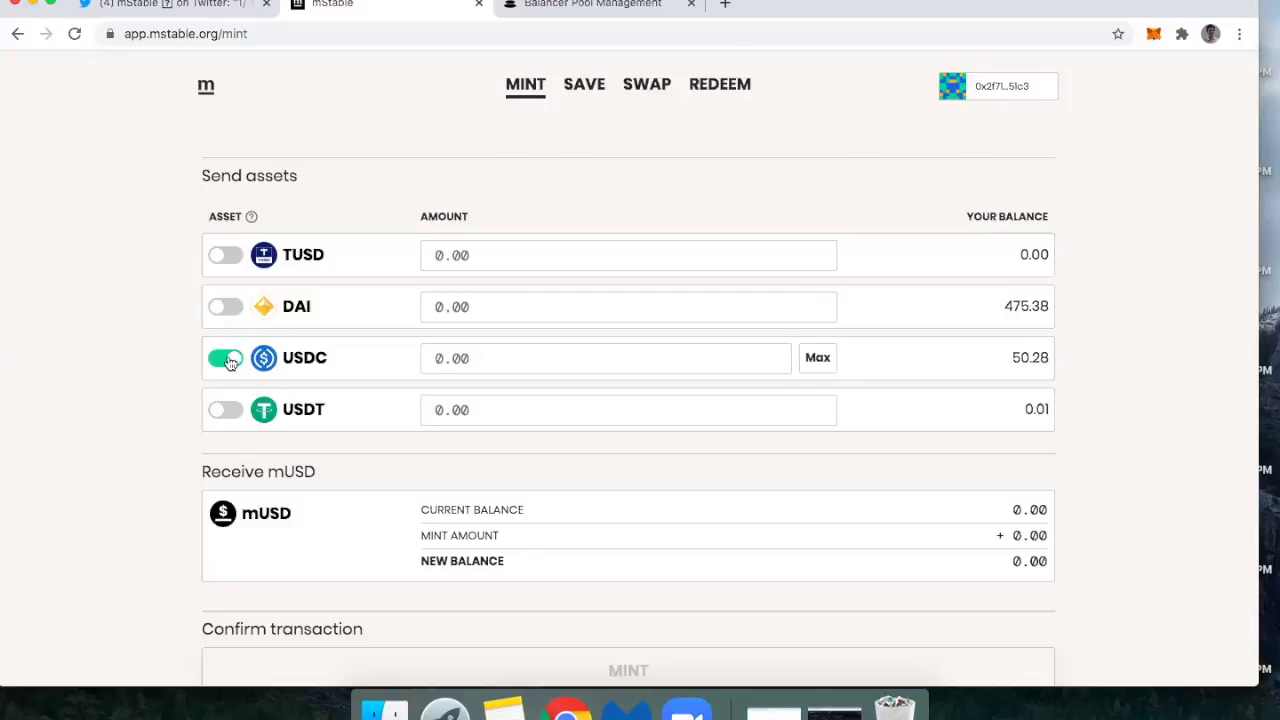
click(445, 365)
text(25)
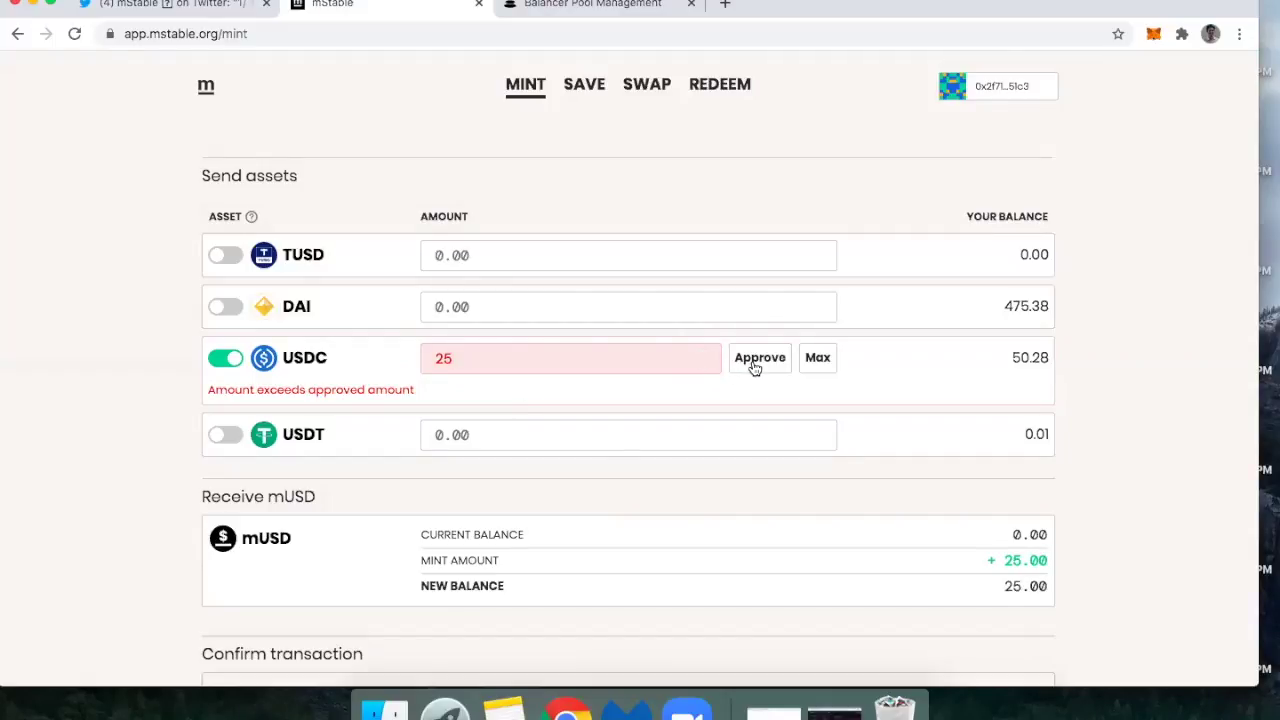
- Request approval for mStable to spend USDC and set that transaction's gas price to 23 GWEI
click(755, 366)
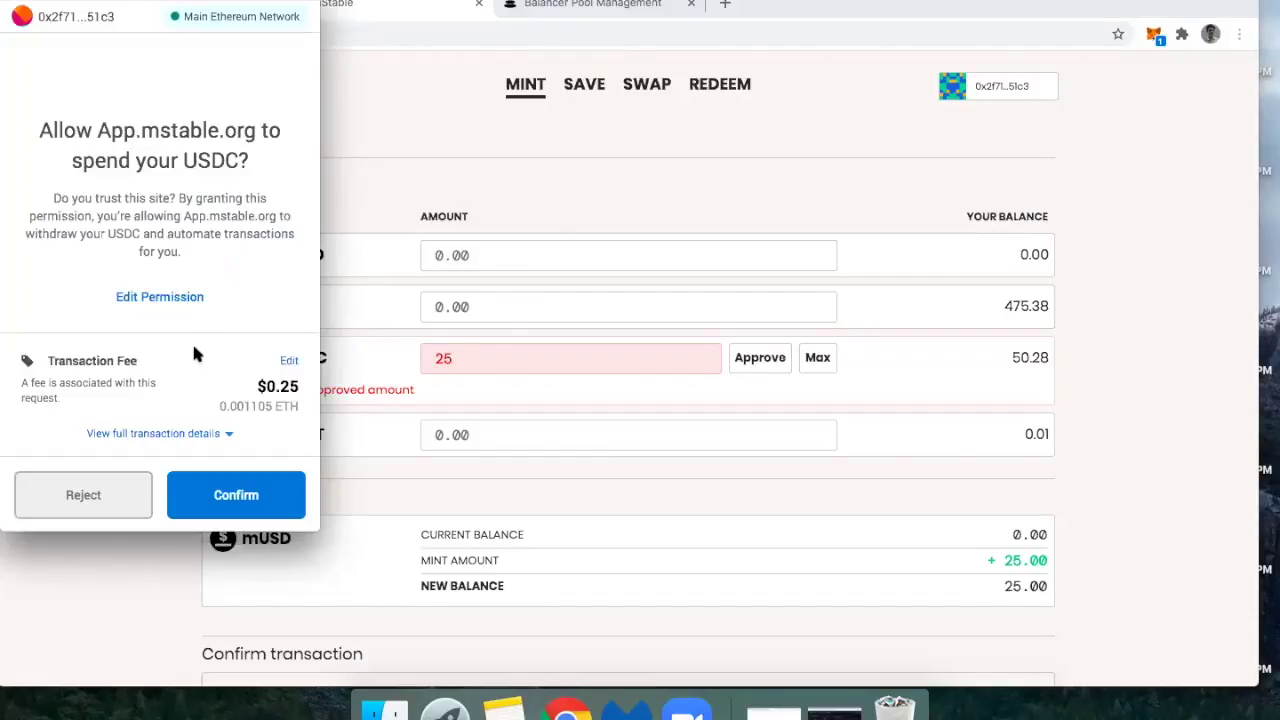
click(289, 362)
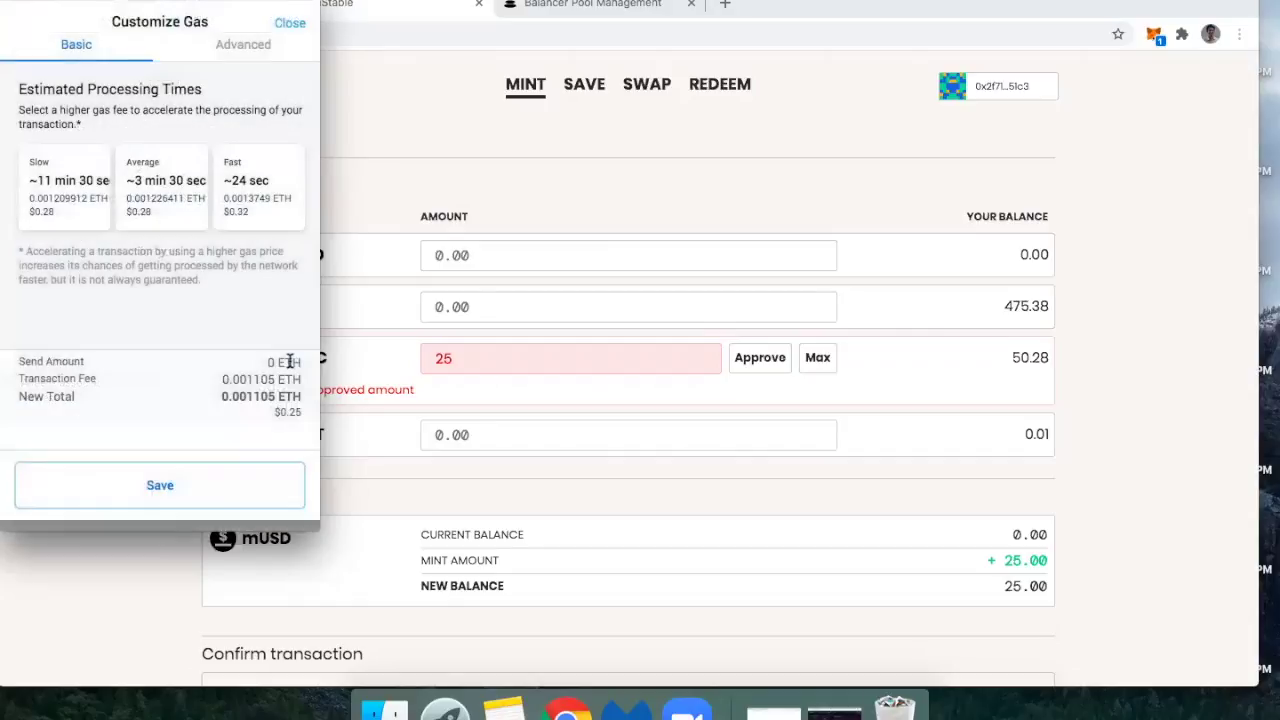
click(228, 50)
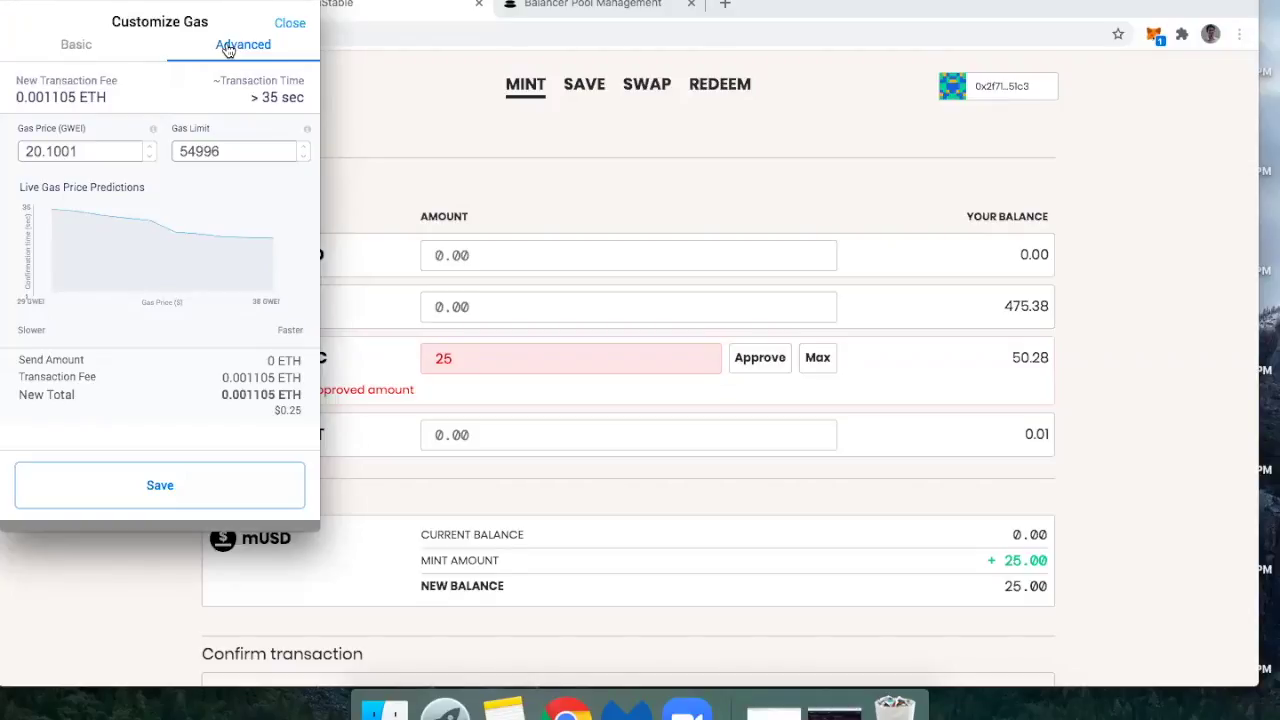
double_click(50, 149)
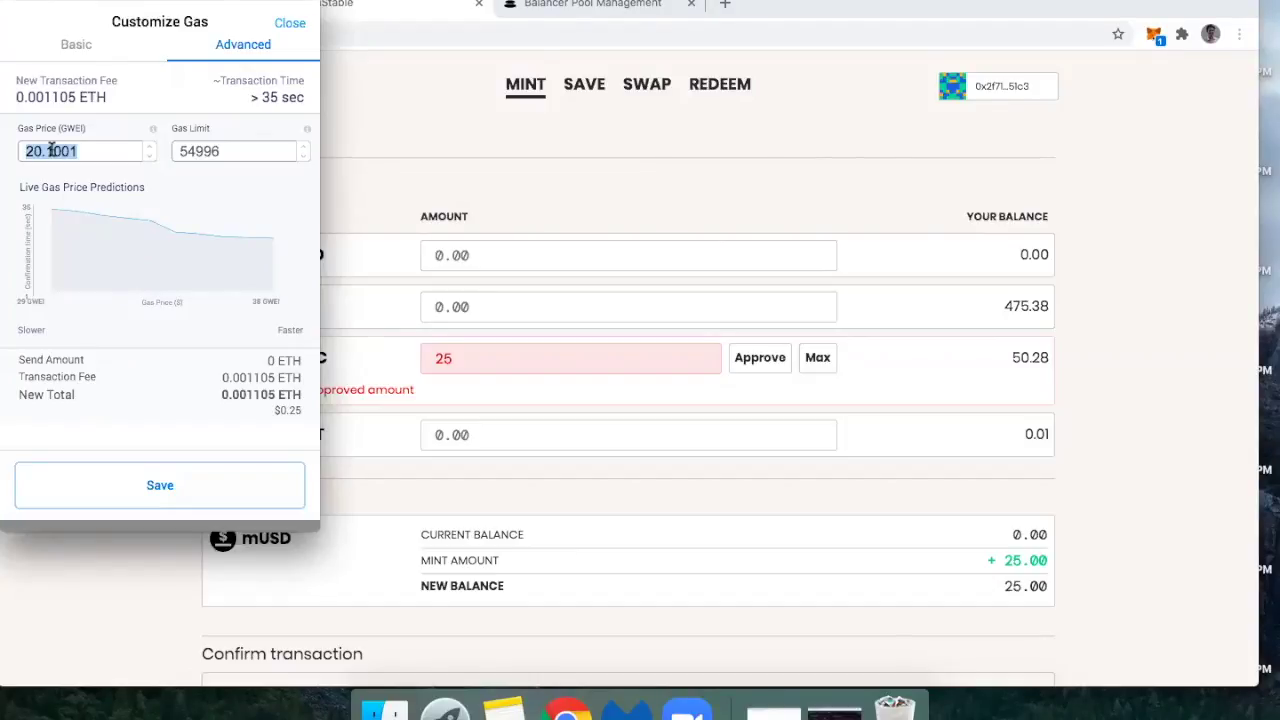
text(23)
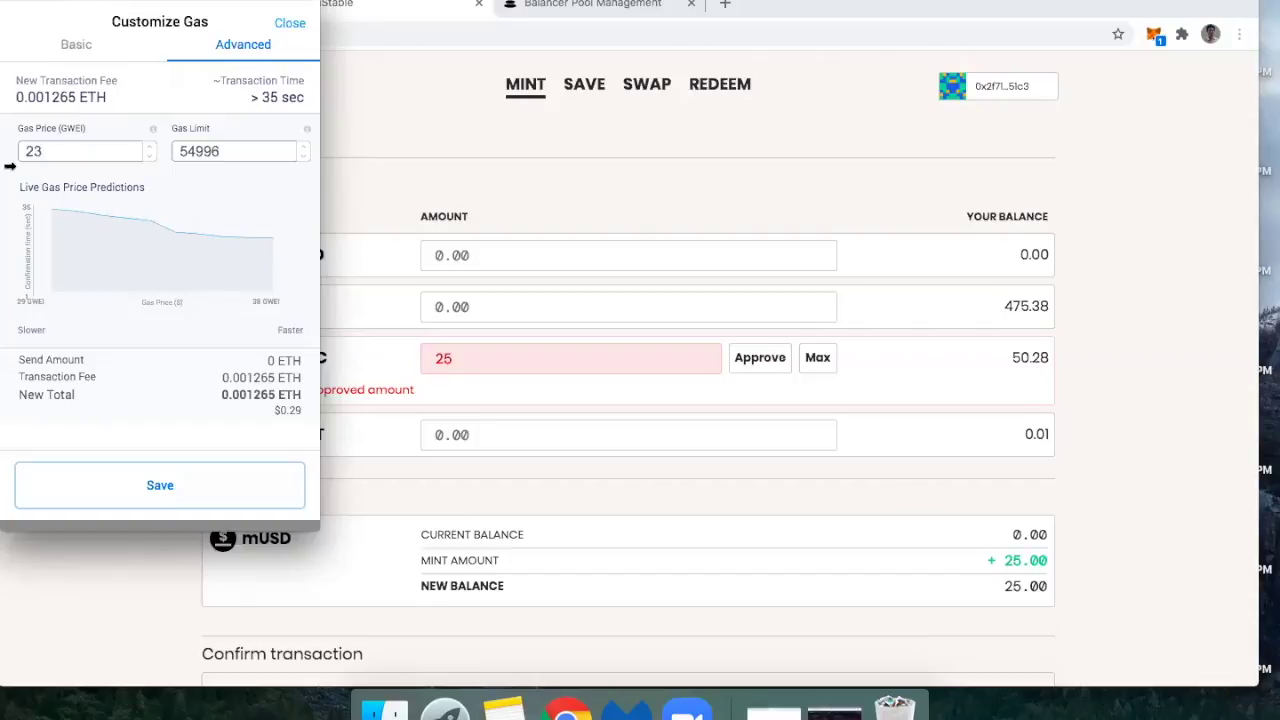
click(145, 486)
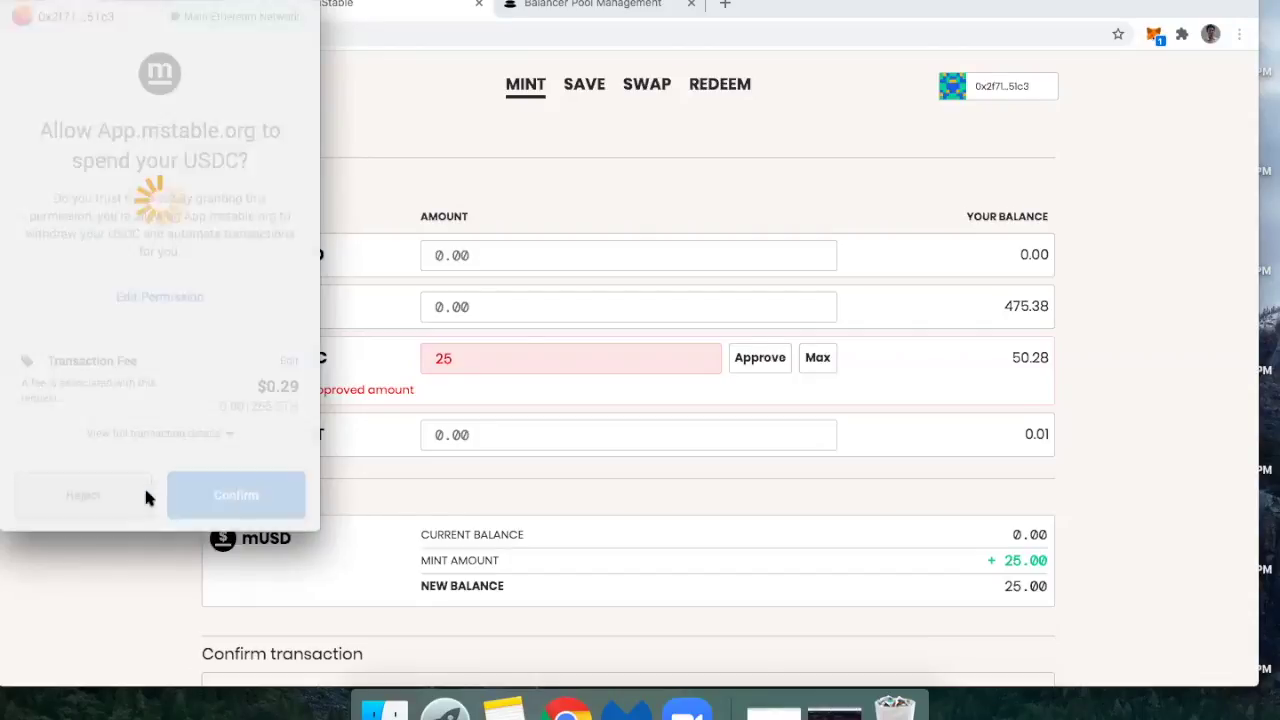
- Restrict the USDC spending permission to a custom limit of 25 and confirm the approval transaction
click(205, 435)
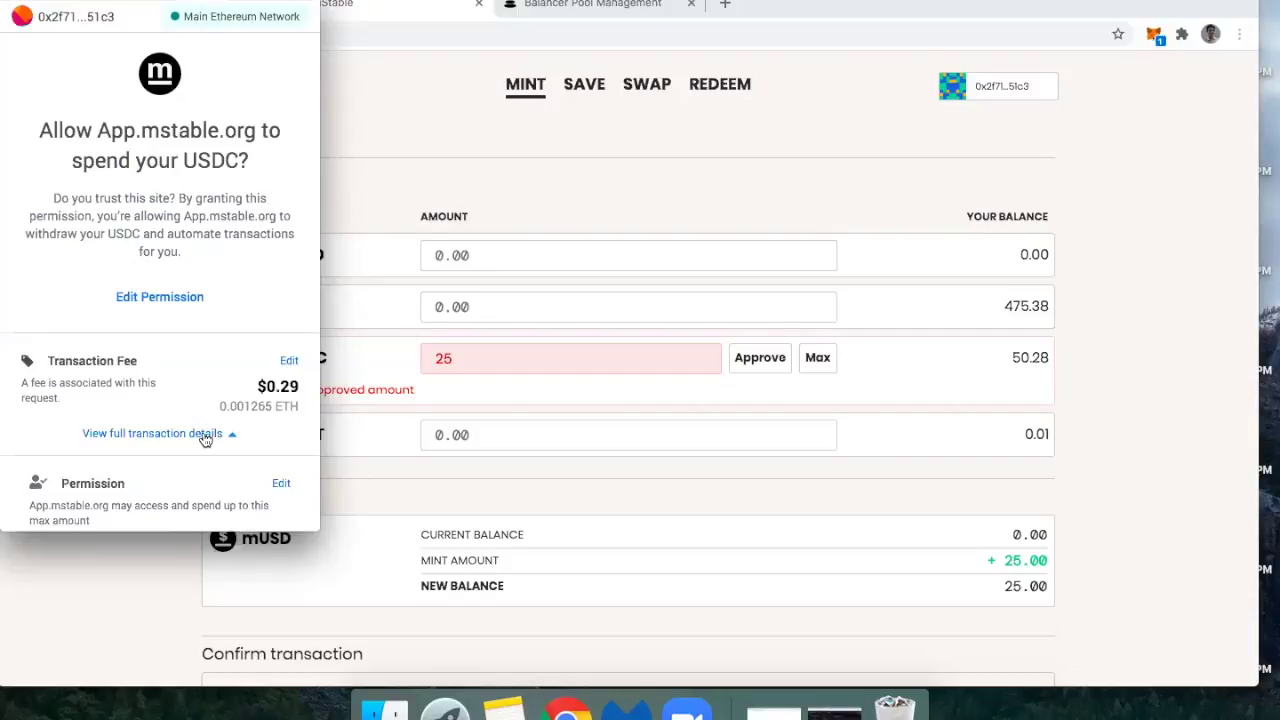
scroll(205, 440, down, 5)
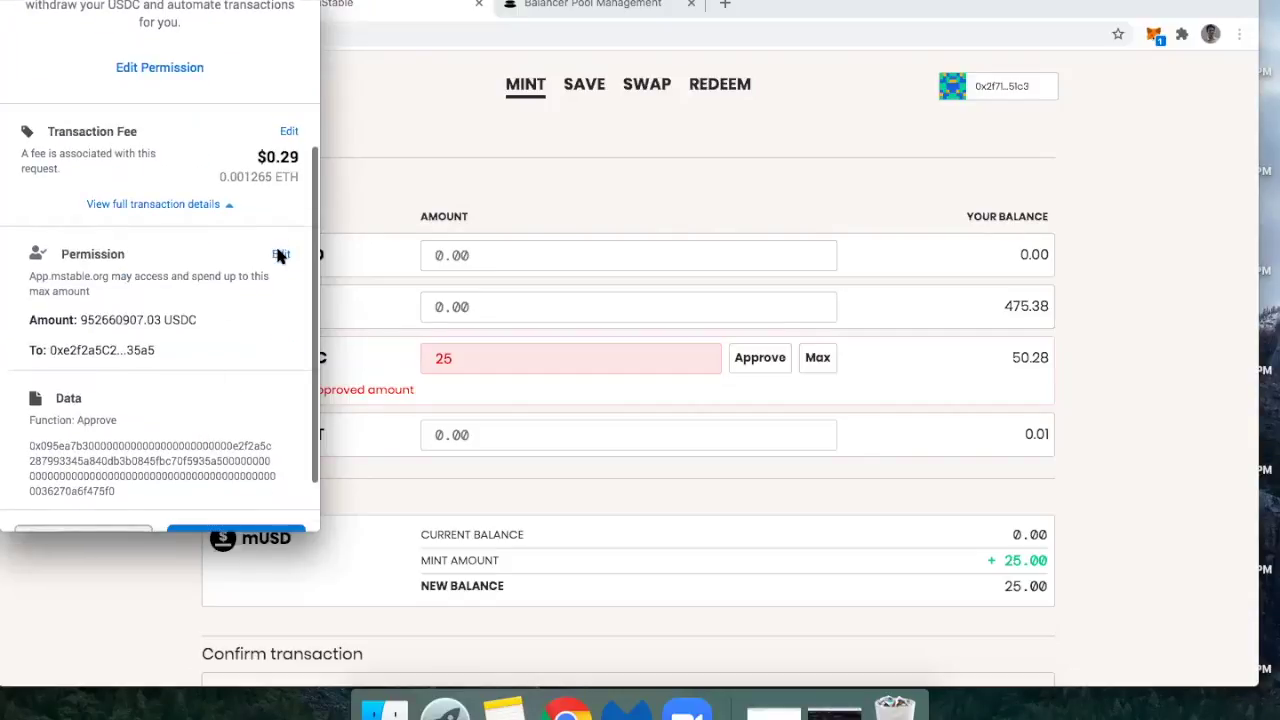
click(281, 255)
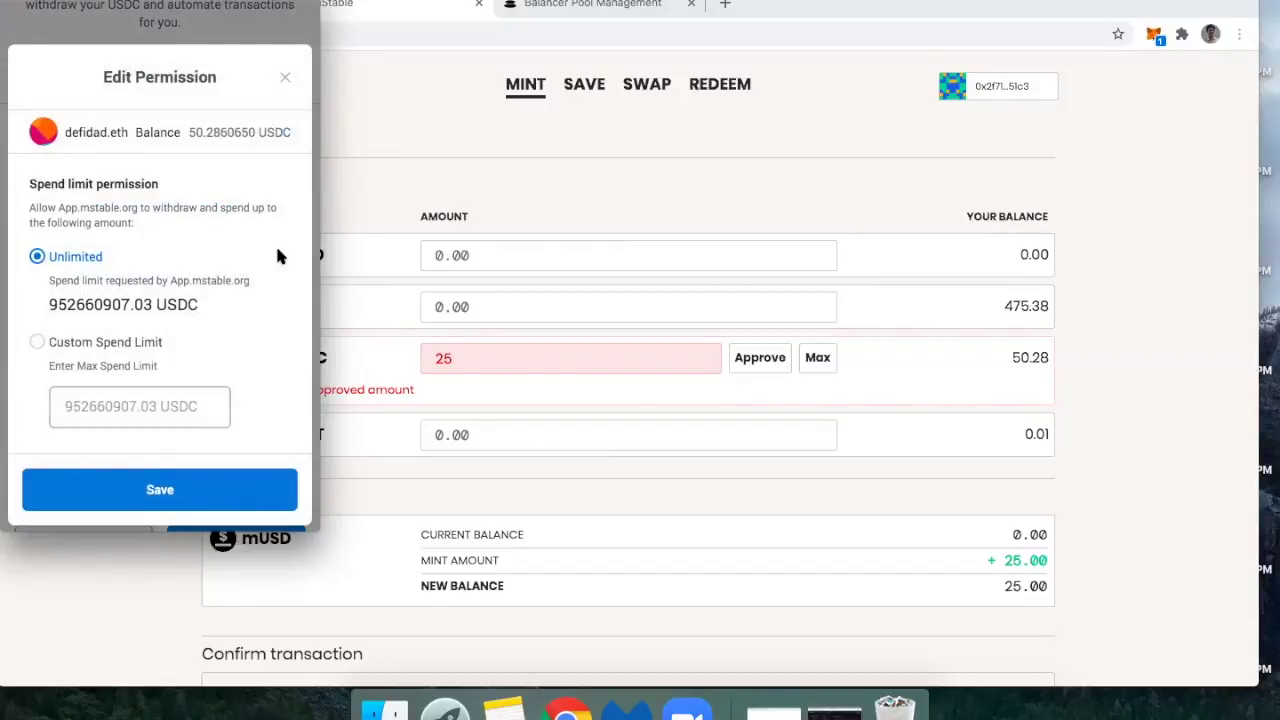
click(39, 341)
click(95, 400)
text(25)
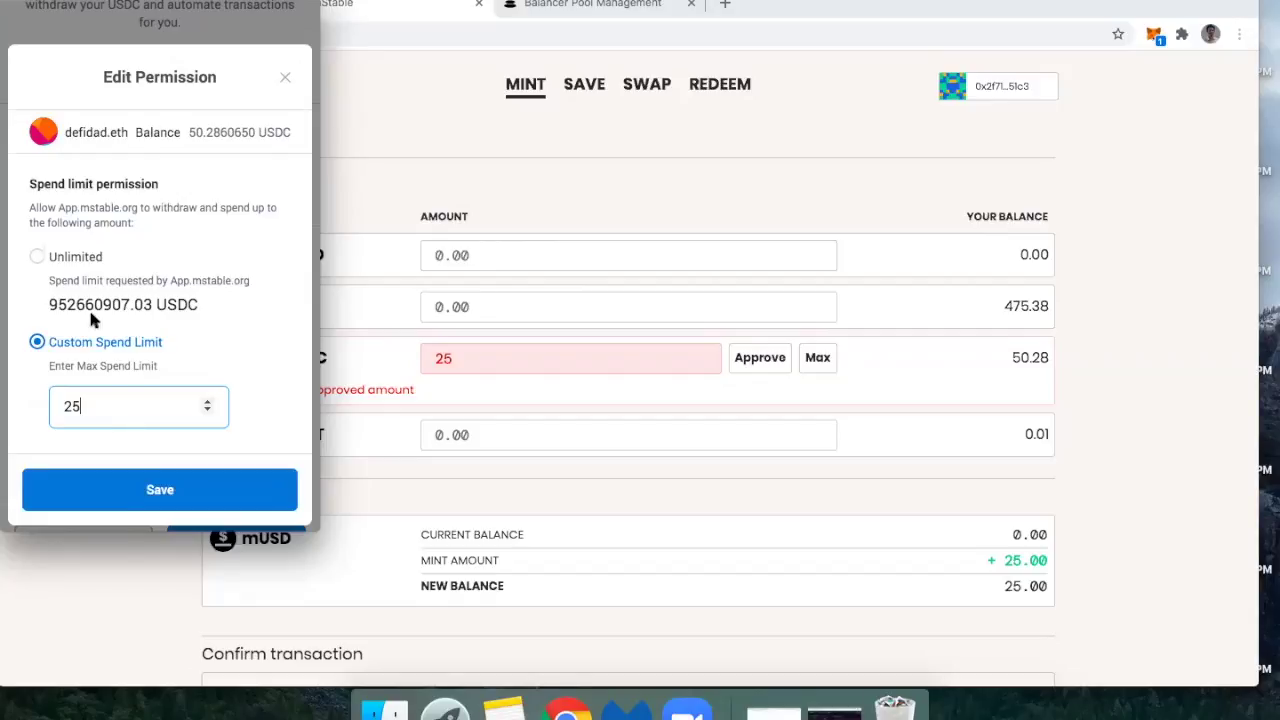
click(92, 486)
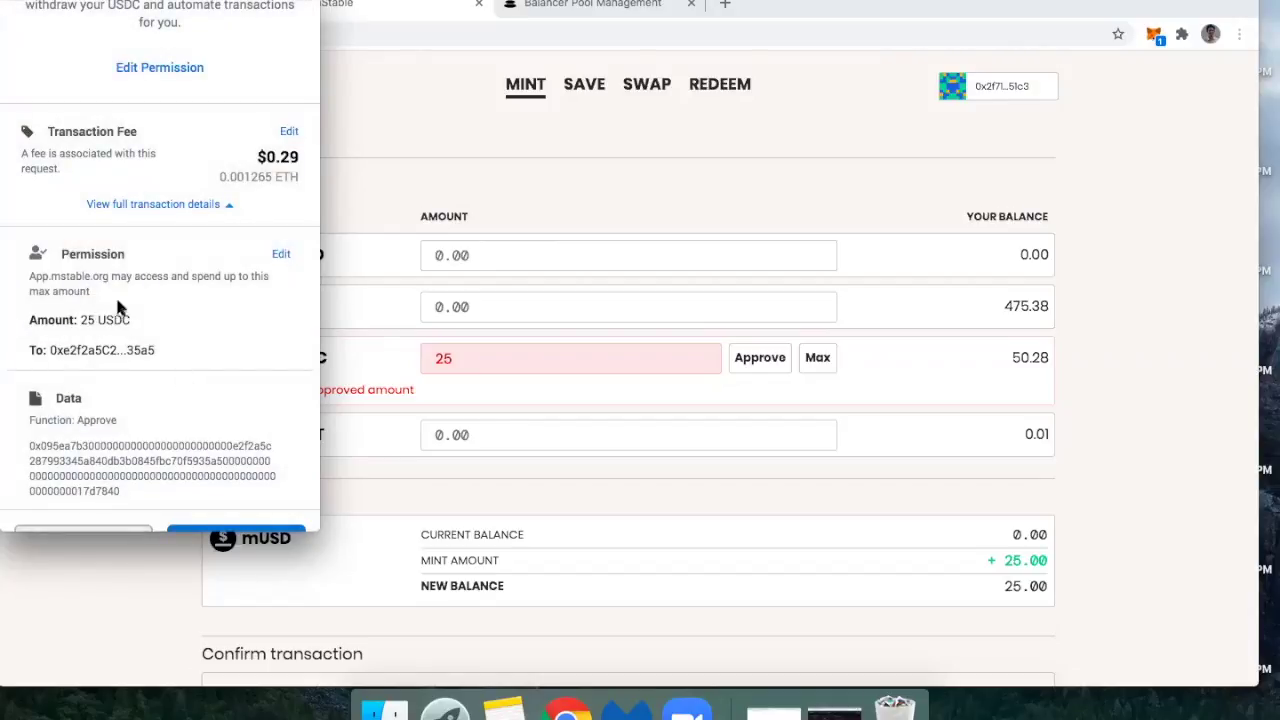
scroll(151, 343, down, 2)
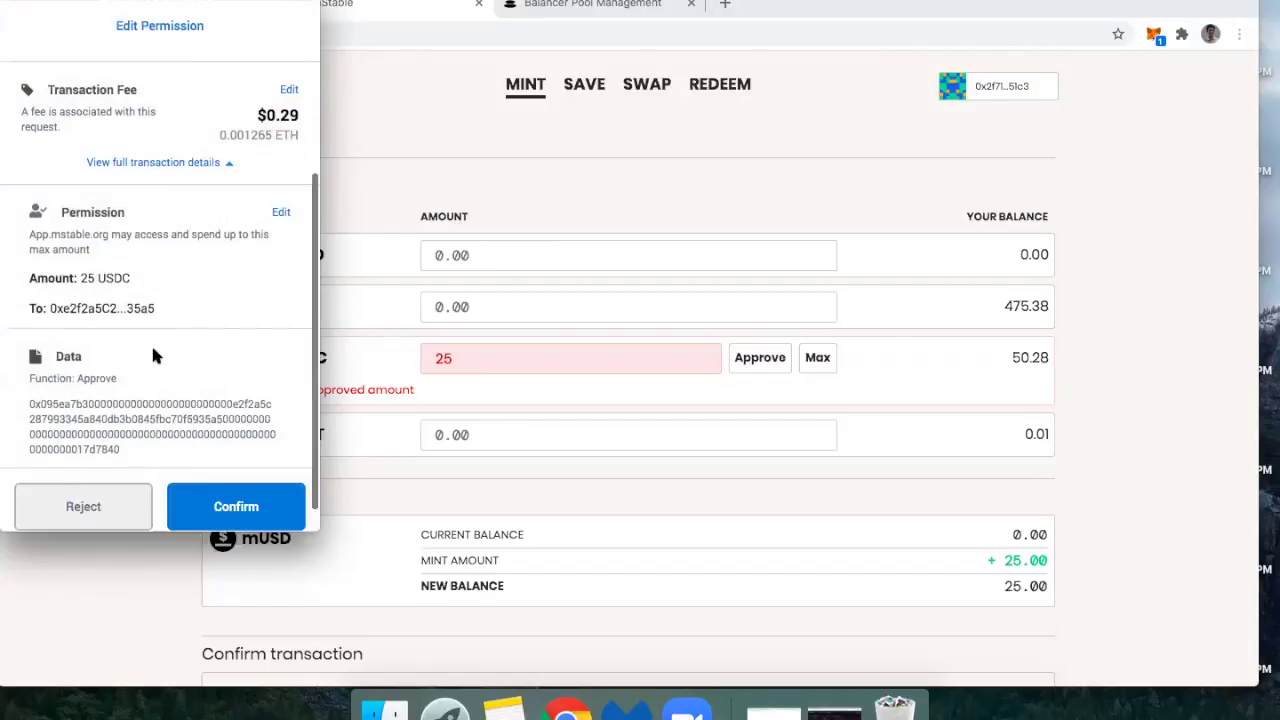
click(229, 498)
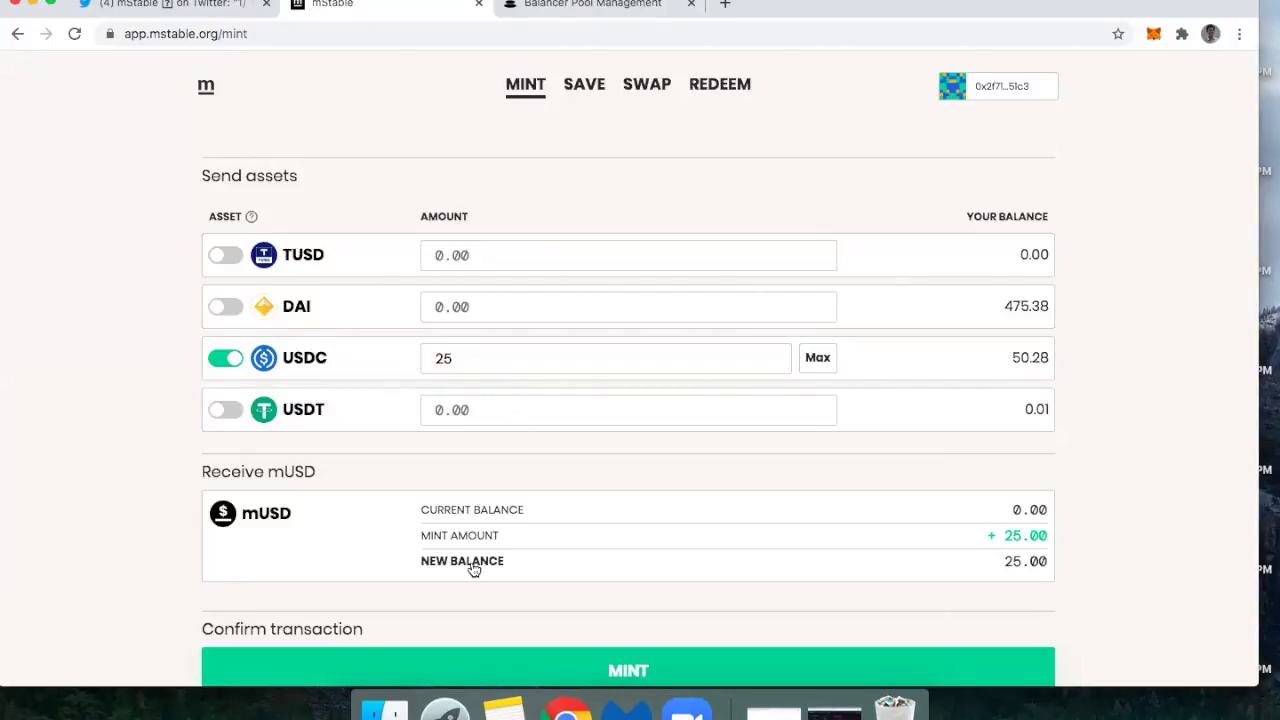
- Submit the mint of mUSD from 25 USDC, leaving DAI out of the sent assets
scroll(563, 580, down, 2)
click(583, 581)
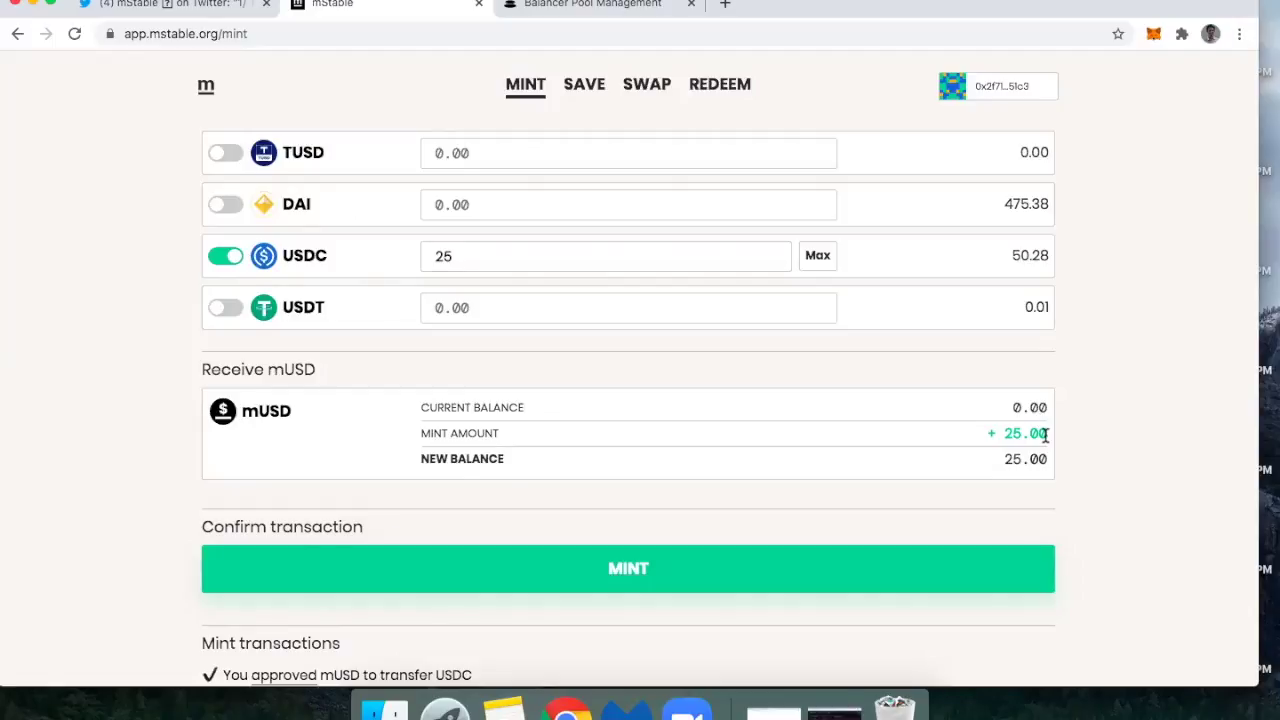
click(214, 207)
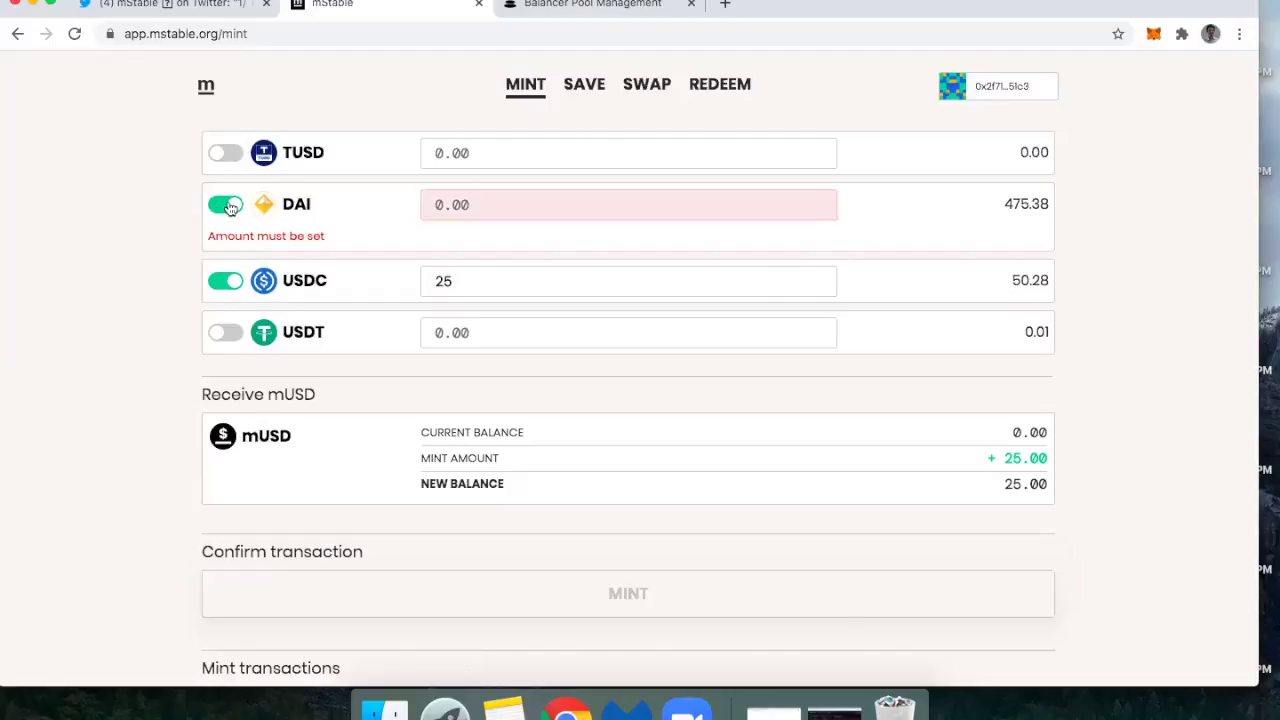
click(214, 207)
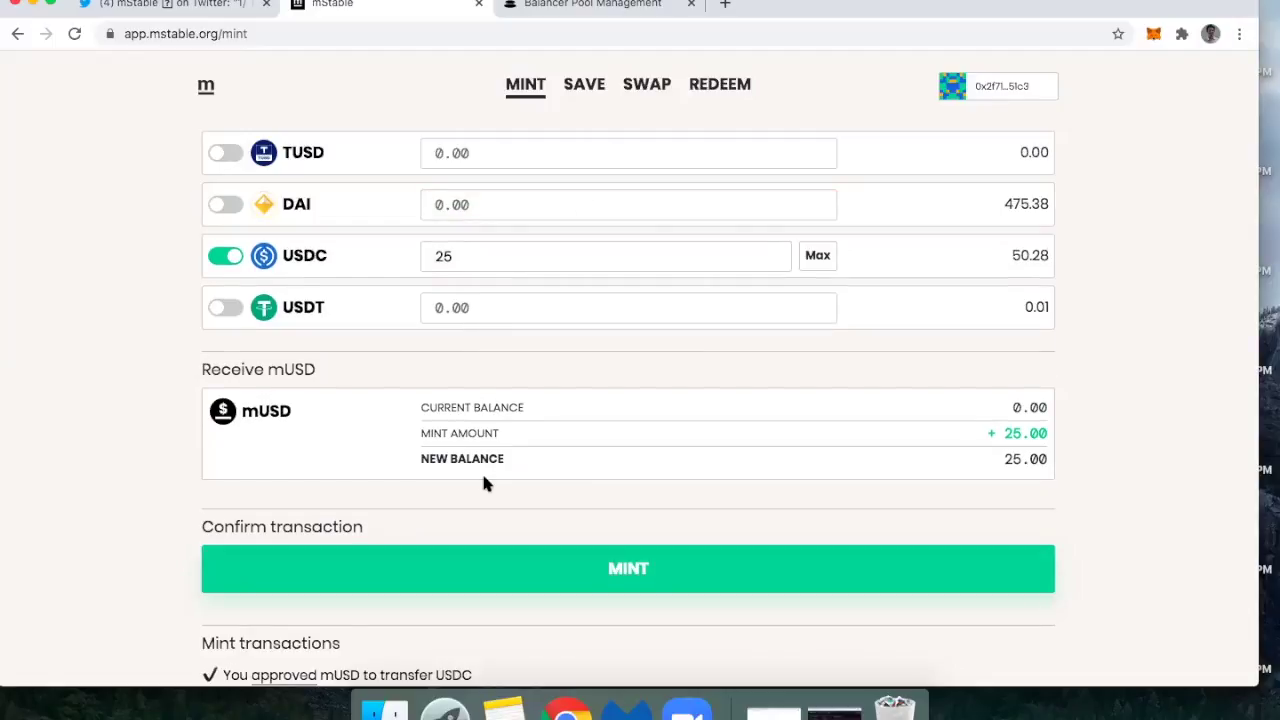
click(478, 567)
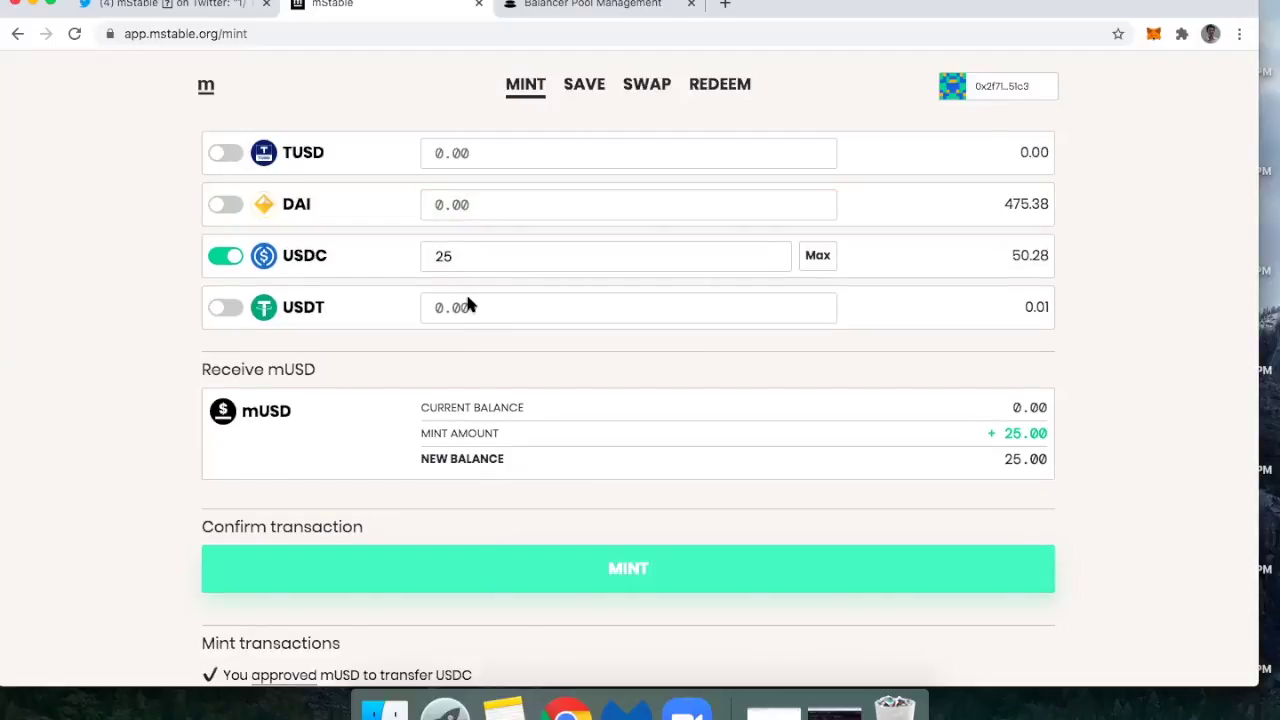
scroll(469, 300, down, 3)
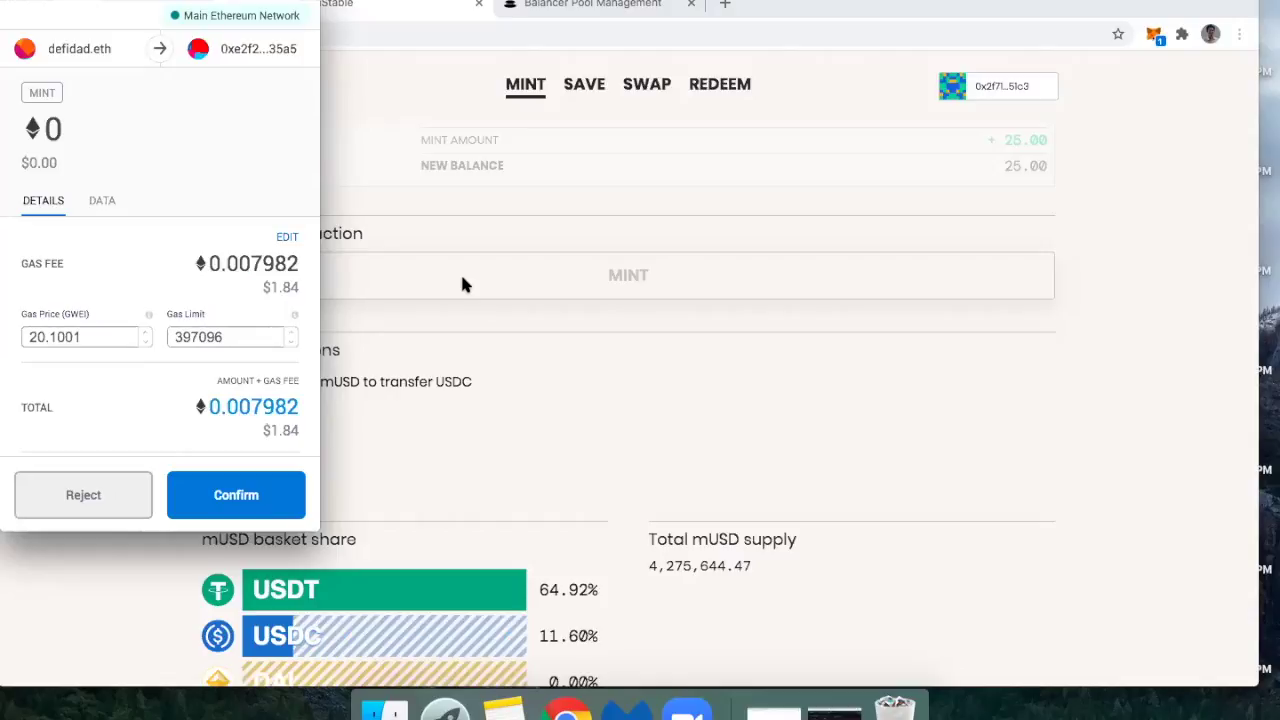
- Set the mint transaction's gas price to 23 GWEI and confirm it in the wallet
click(84, 335)
double_click(80, 338)
text(23)
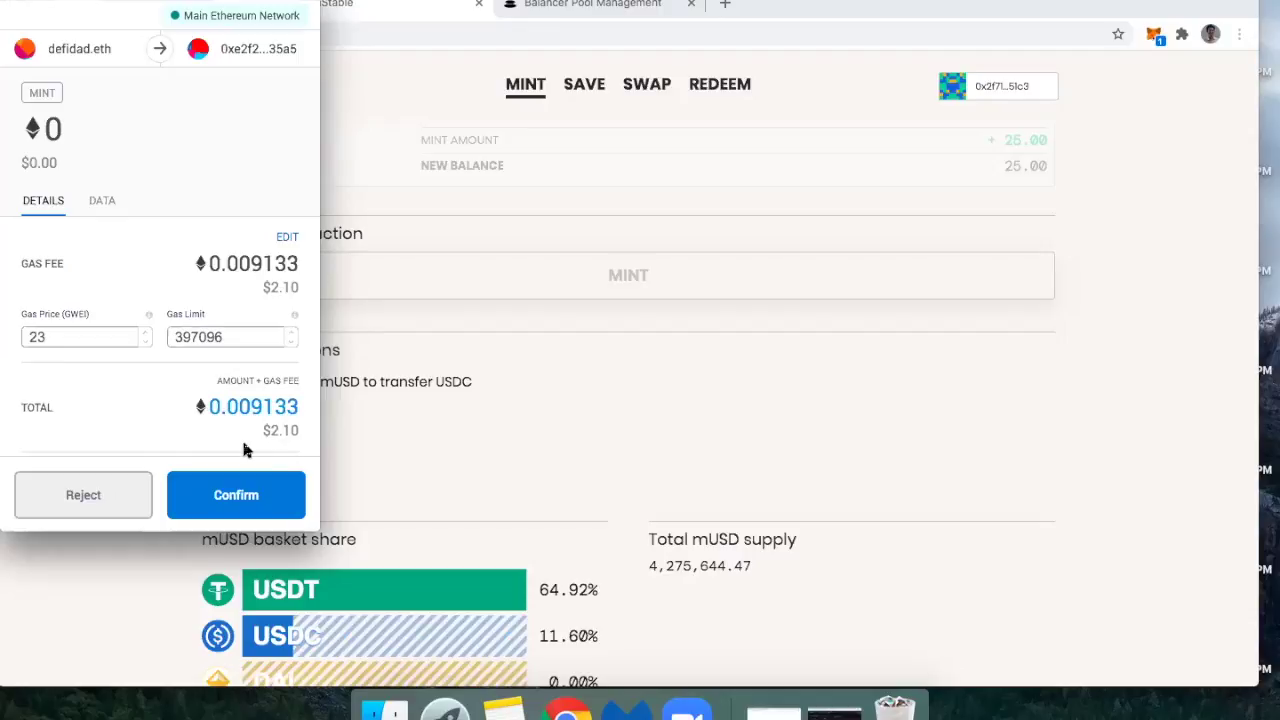
click(240, 494)
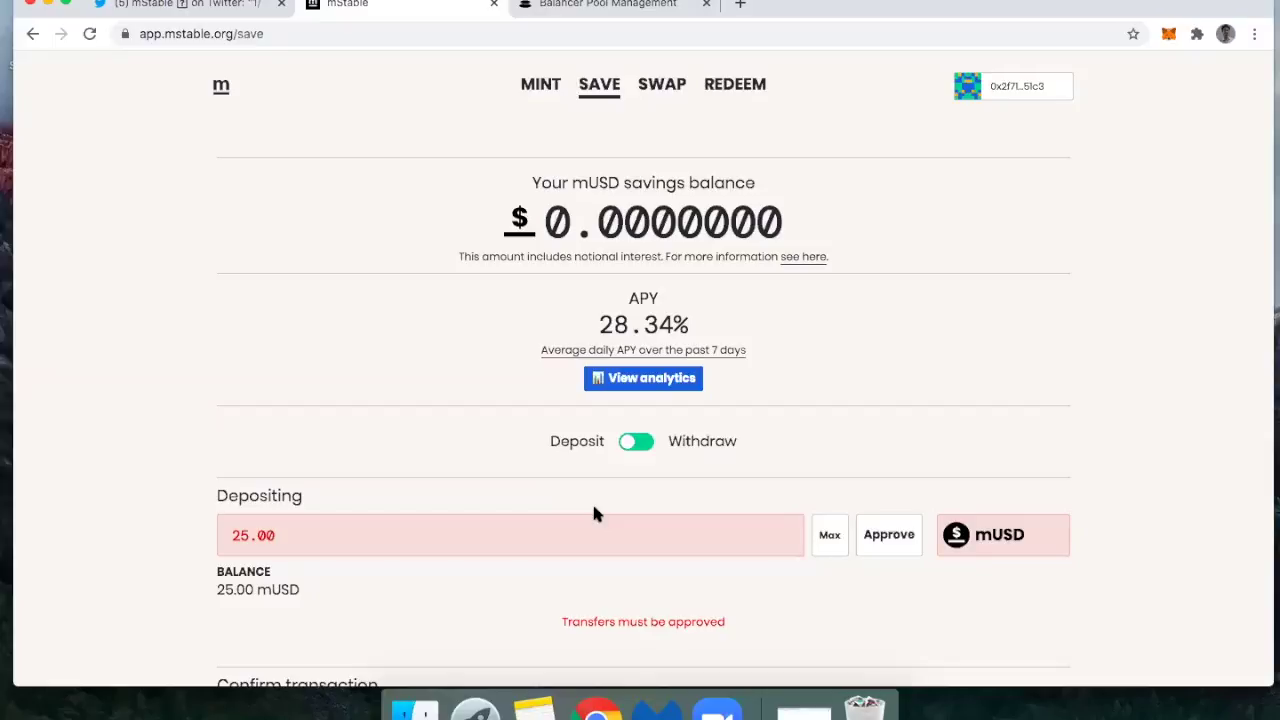
- Request mUSD spending approval for the savings deposit and set its gas price to 23 GWEI
scroll(645, 513, down, 5)
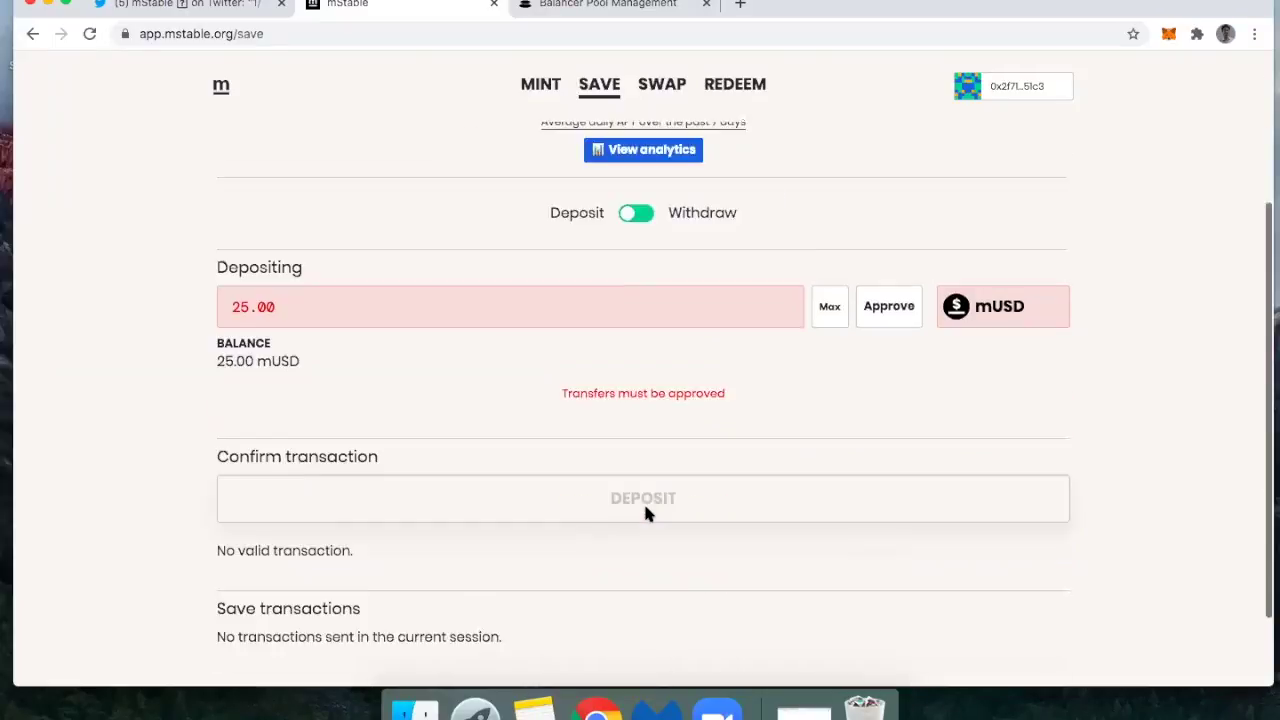
click(887, 252)
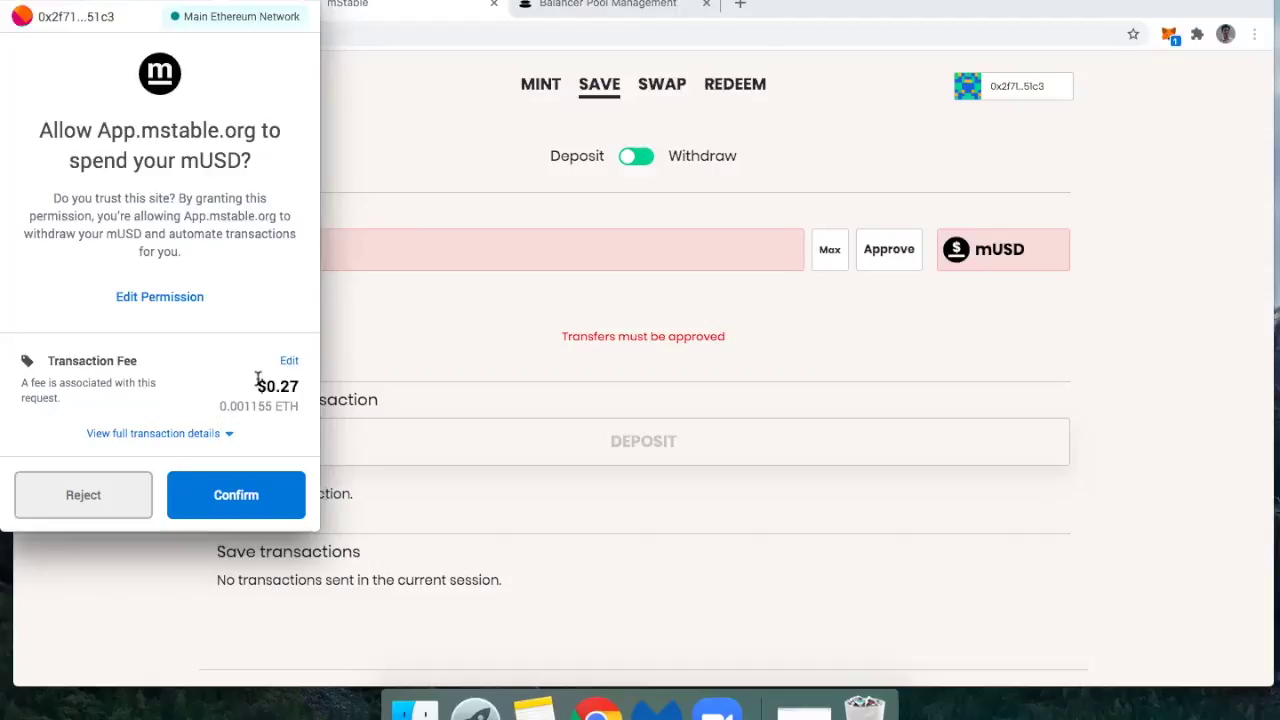
click(289, 361)
click(229, 50)
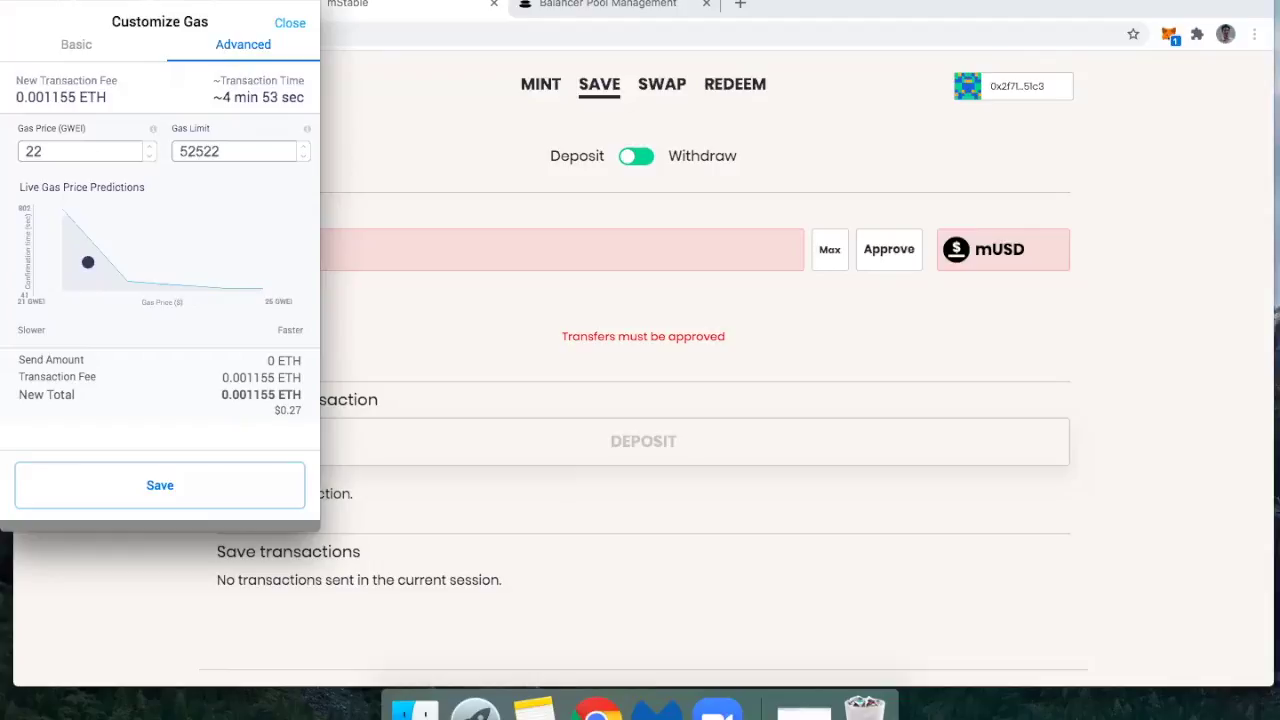
double_click(52, 156)
text(23)
click(121, 484)
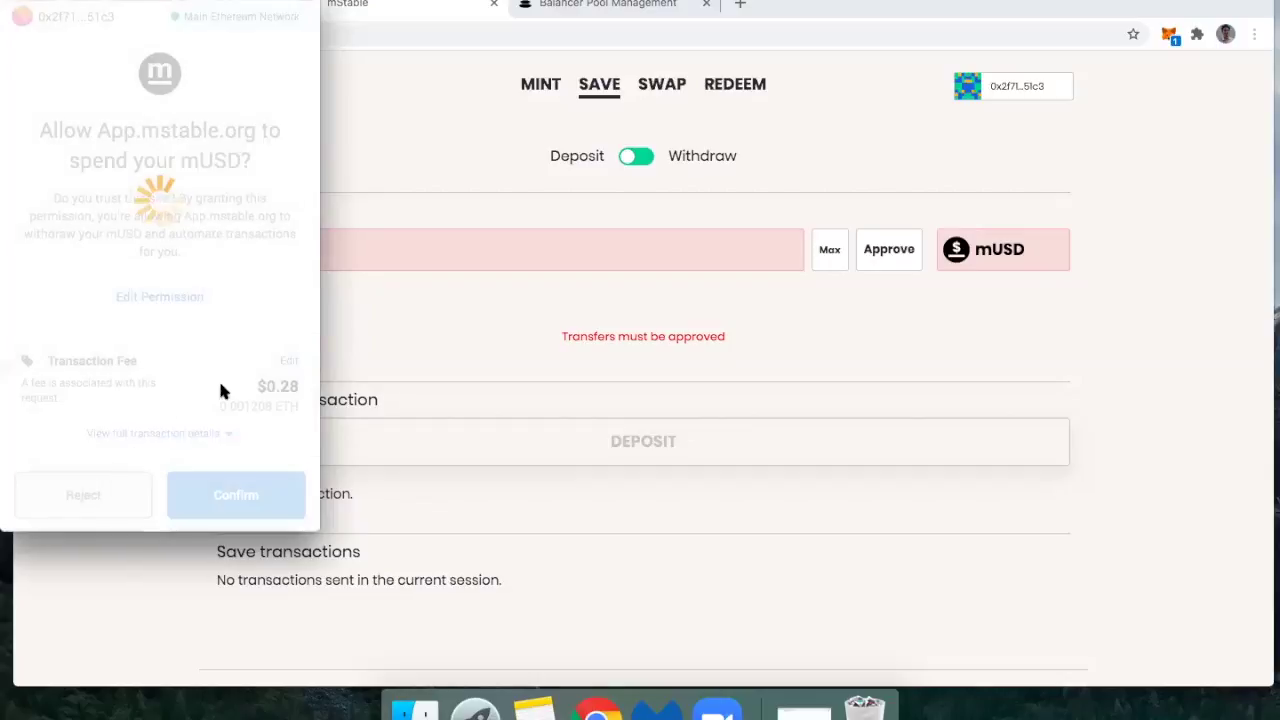
- Restrict the mUSD spending permission to a custom limit of 50 and confirm the approval transaction
click(172, 432)
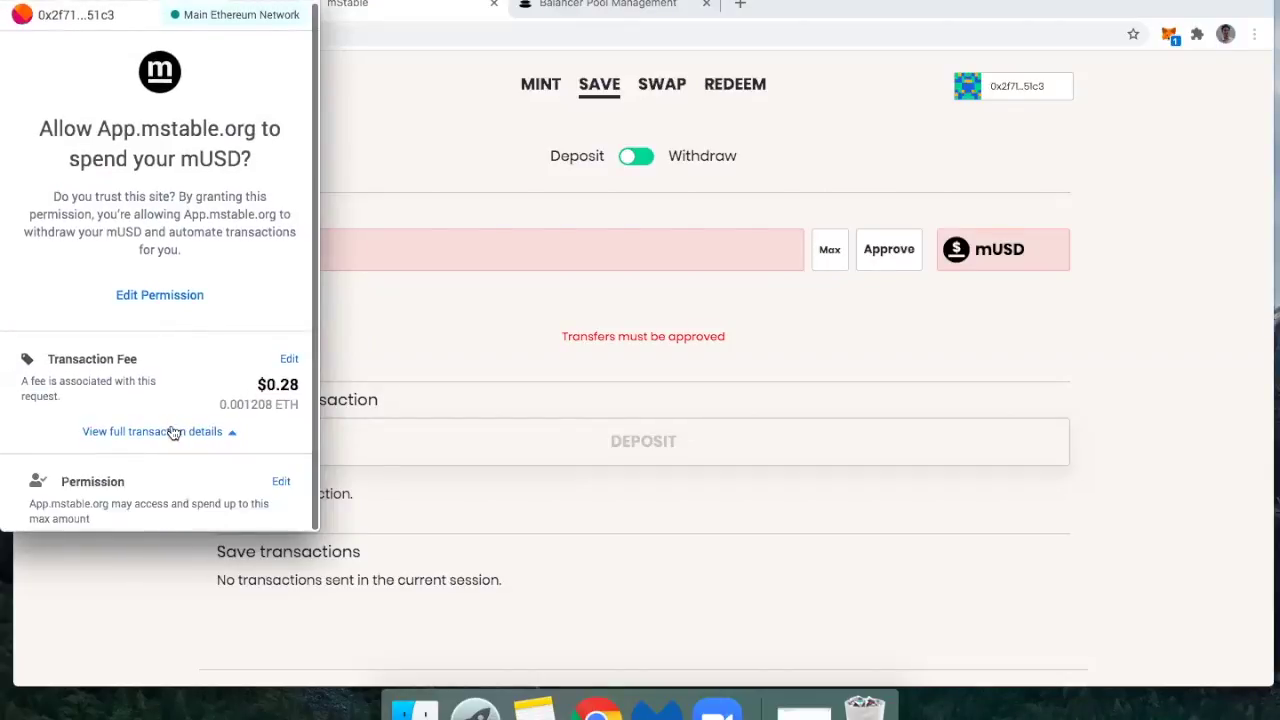
scroll(172, 432, down, 5)
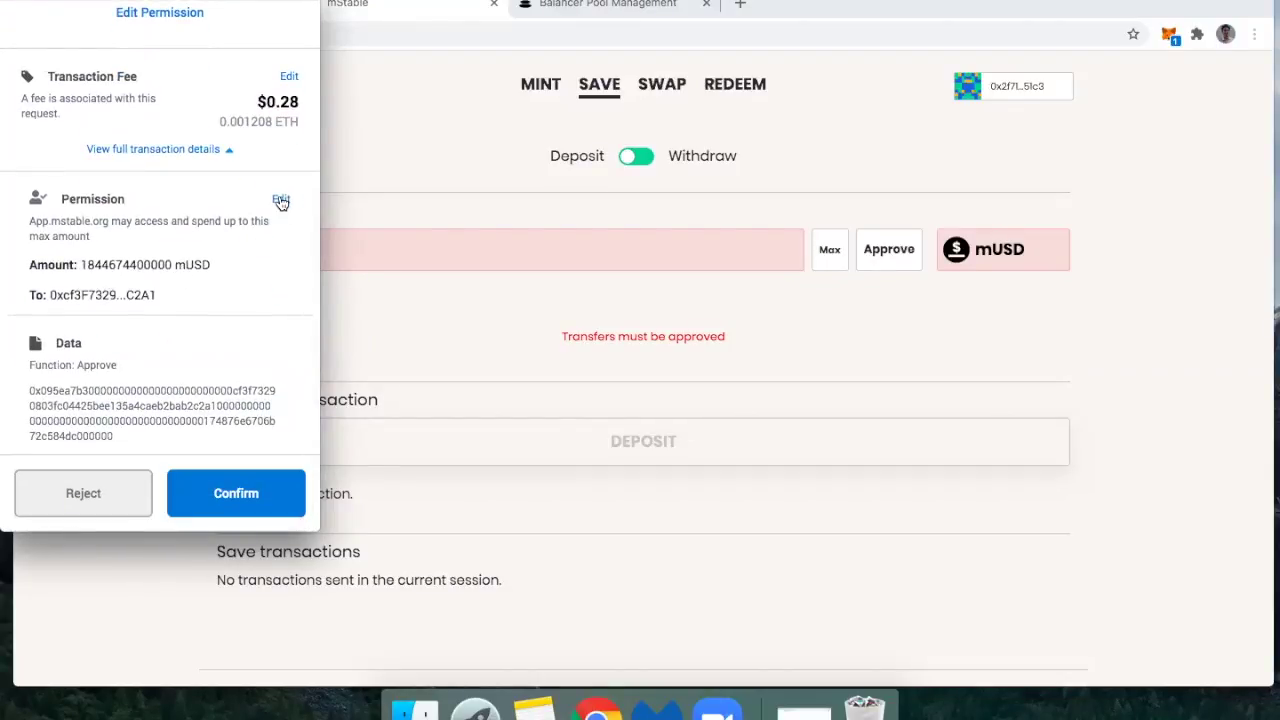
click(281, 199)
click(37, 342)
click(124, 408)
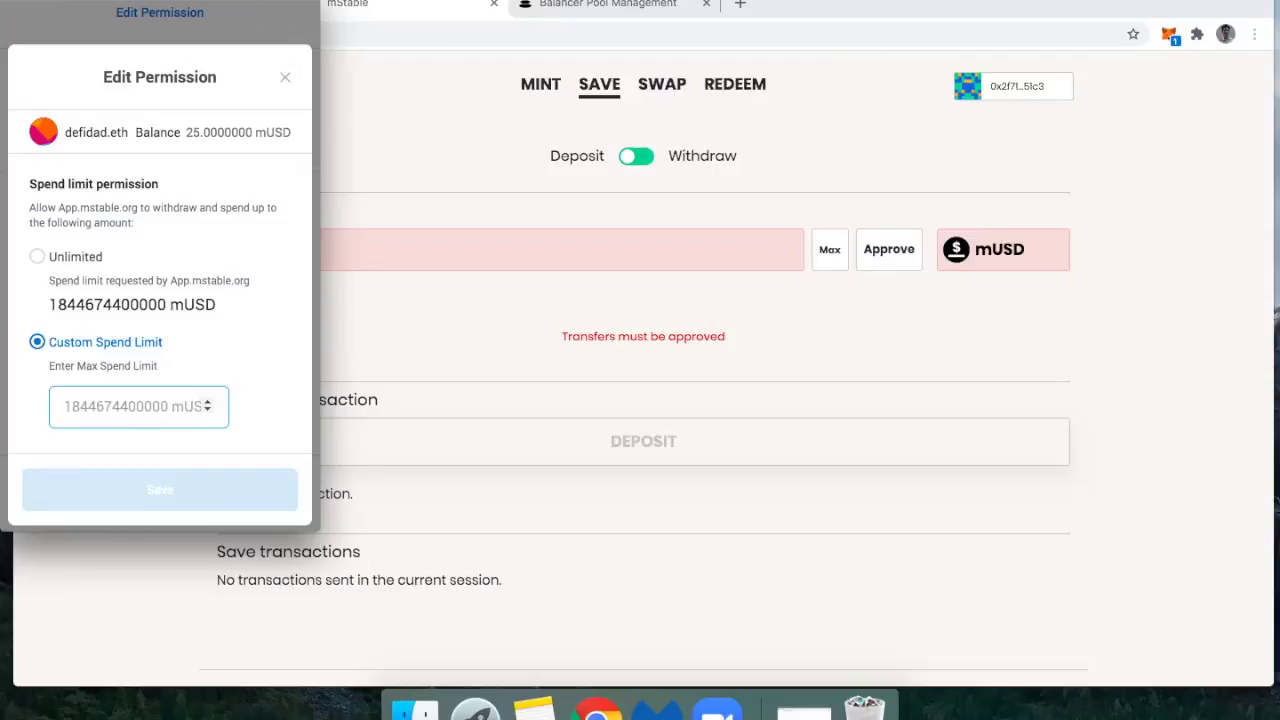
text(50)
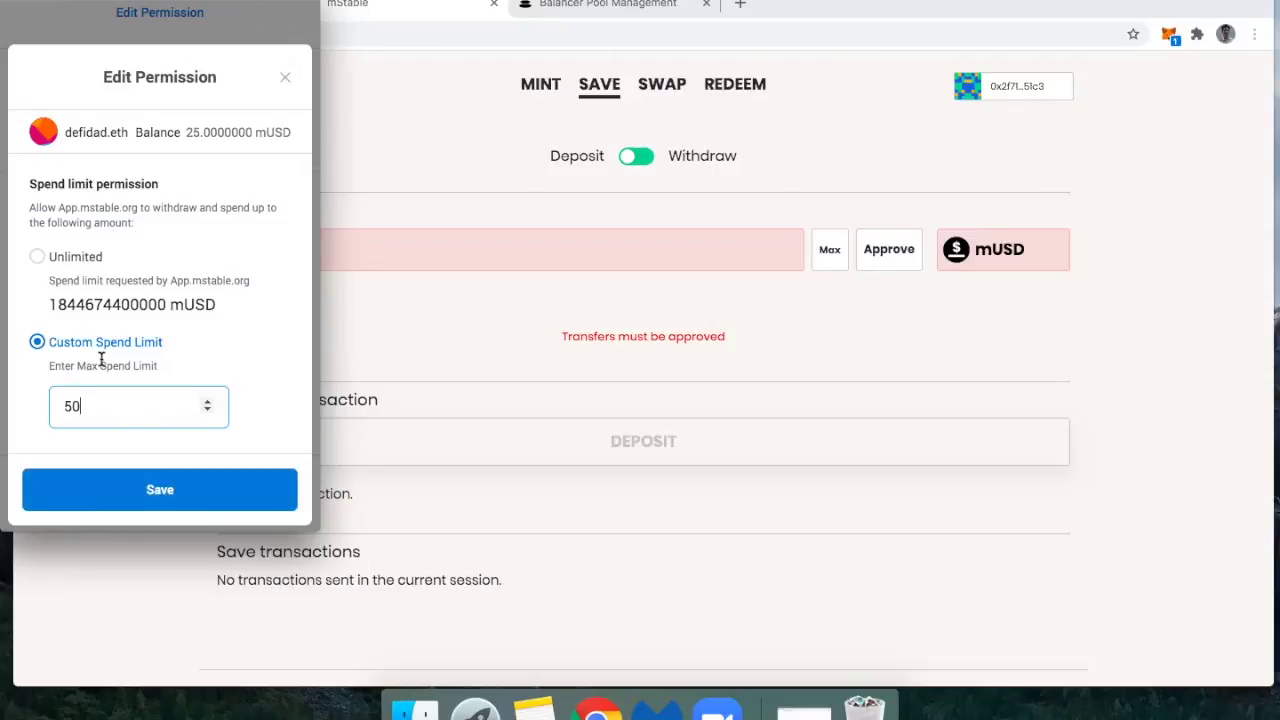
click(80, 492)
click(238, 500)
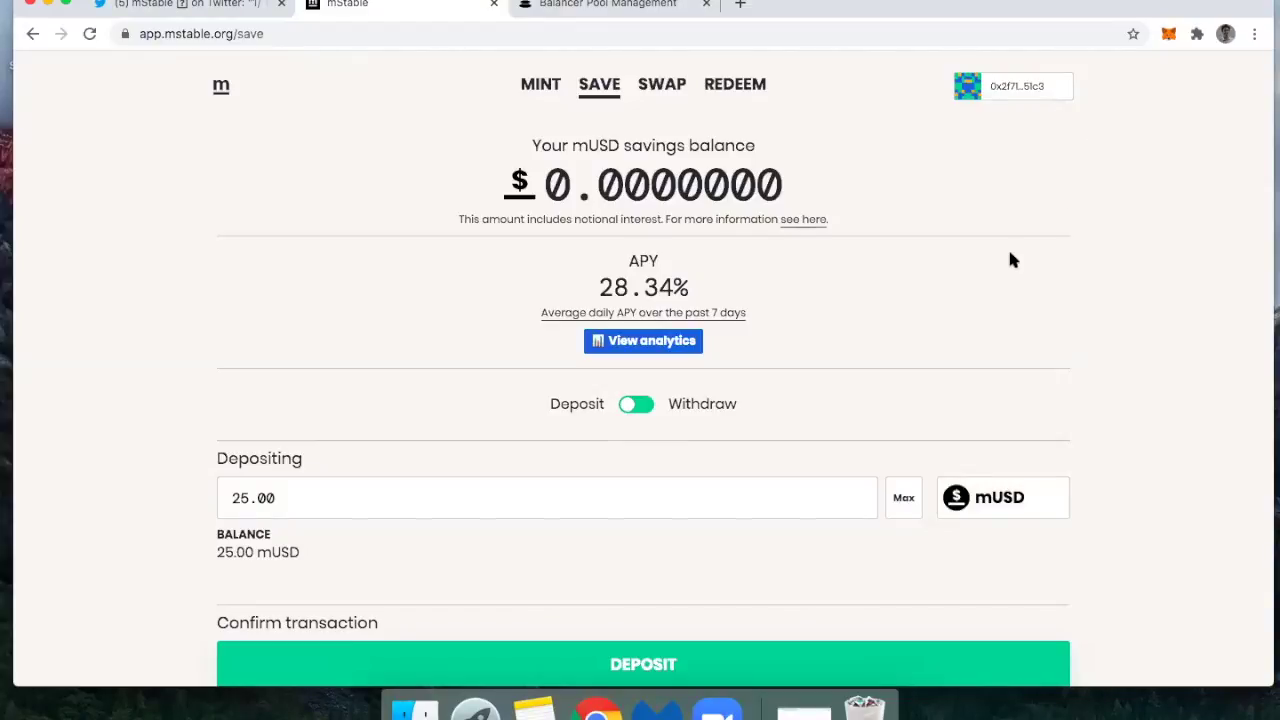
scroll(889, 403, down, 5)
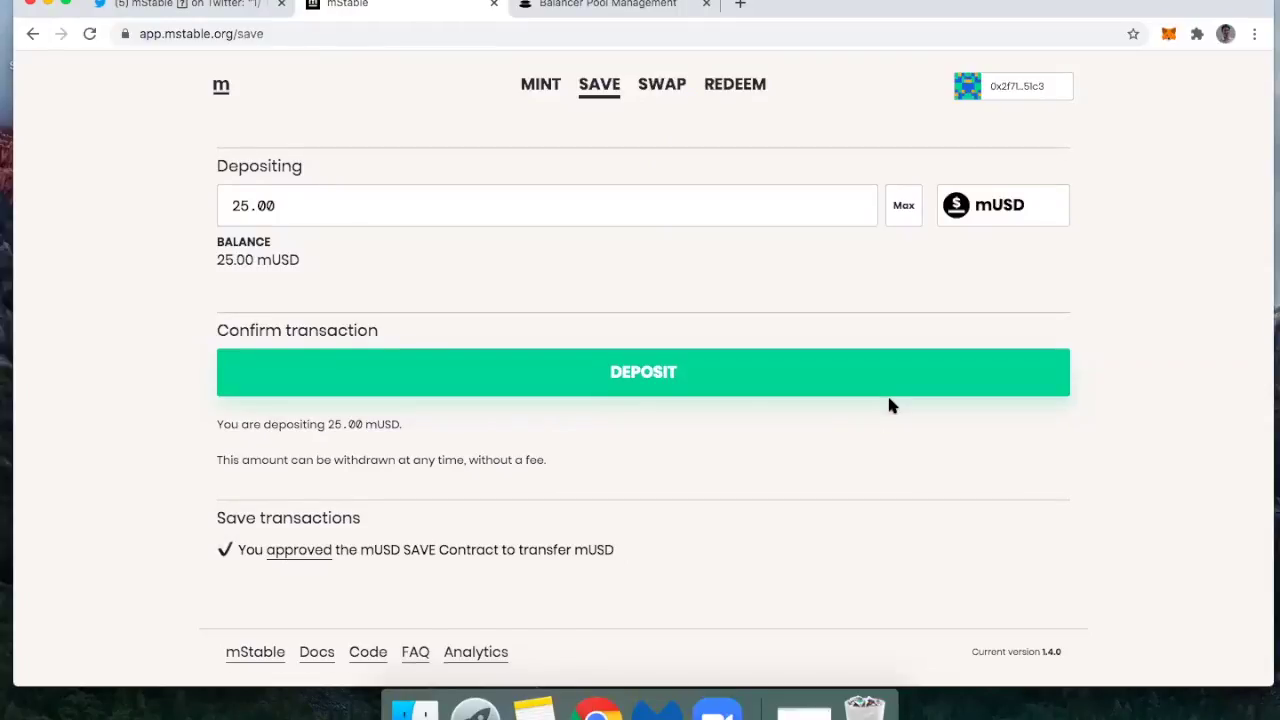
scroll(889, 405, up, 1)
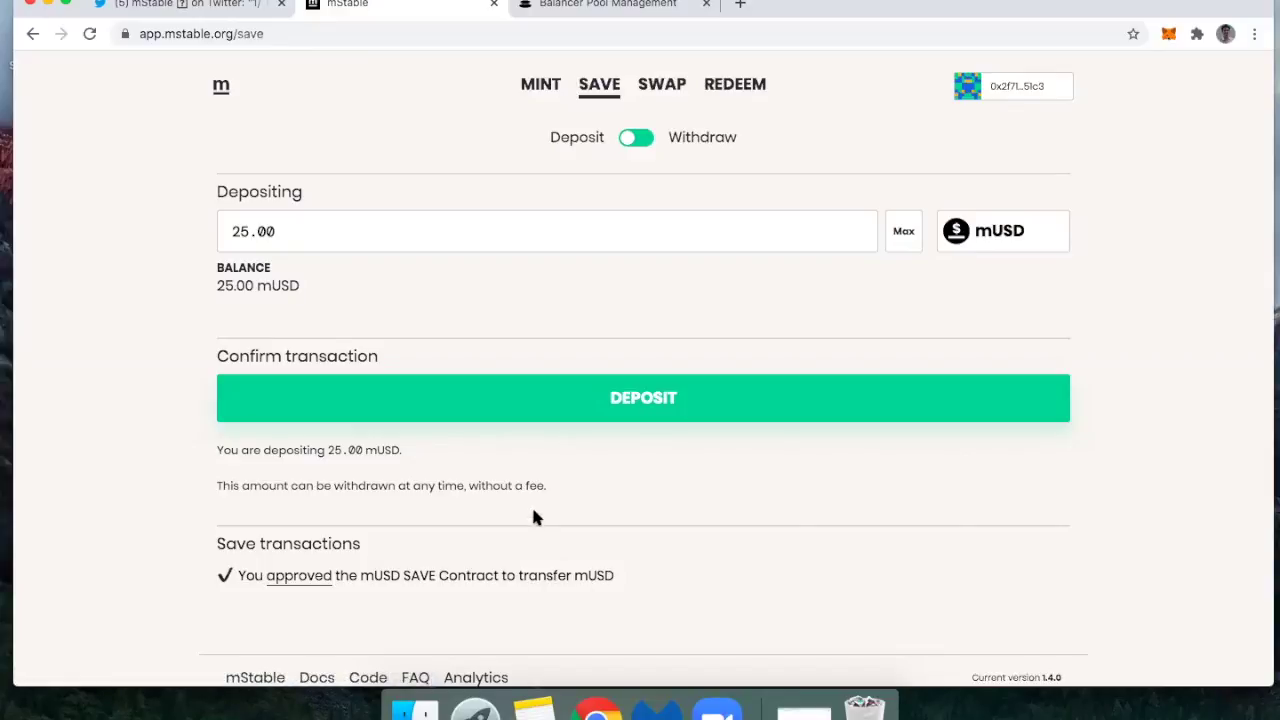
click(466, 402)
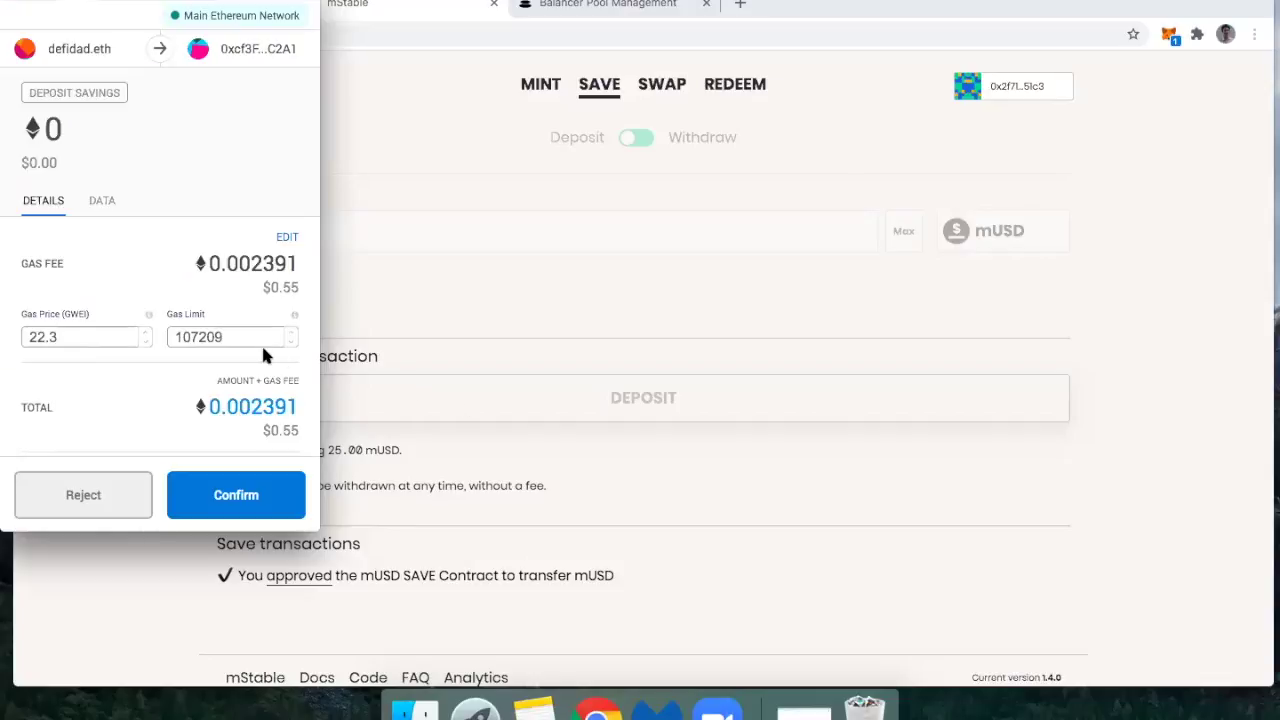
click(96, 497)
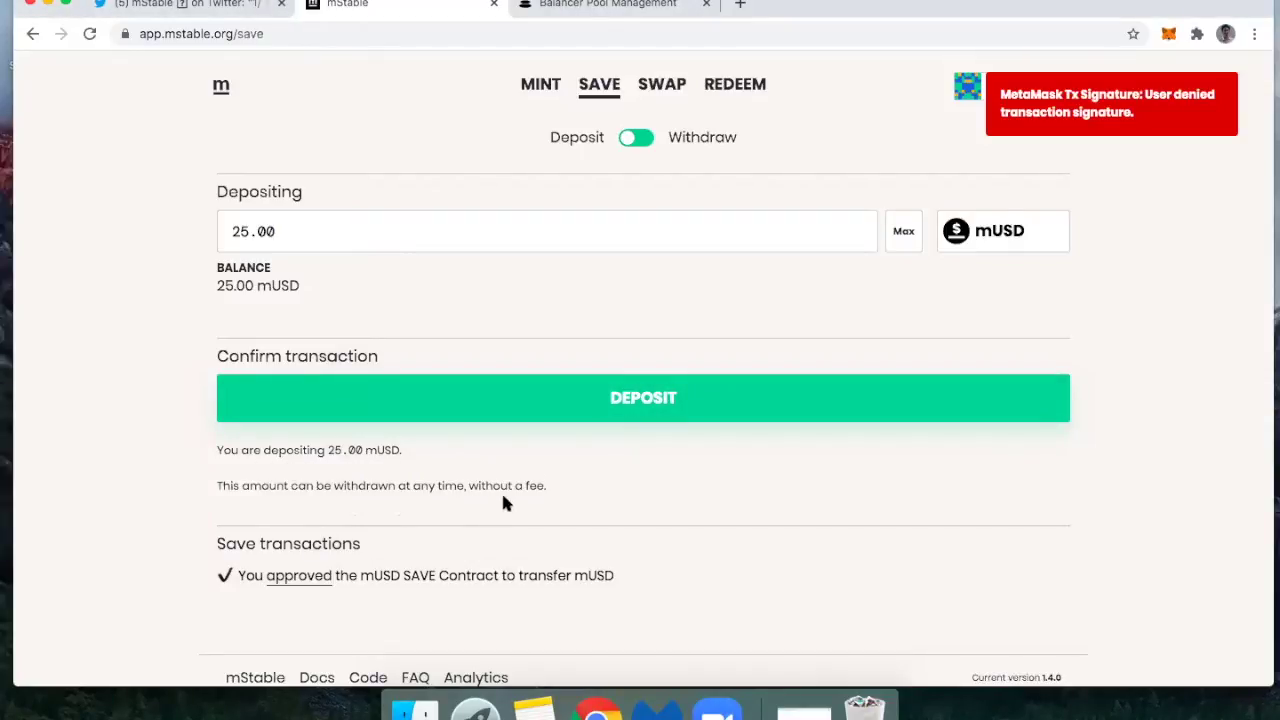
- Submit the 25 mUSD savings deposit with a gas price of 23 GWEI and confirm it in the wallet
click(490, 414)
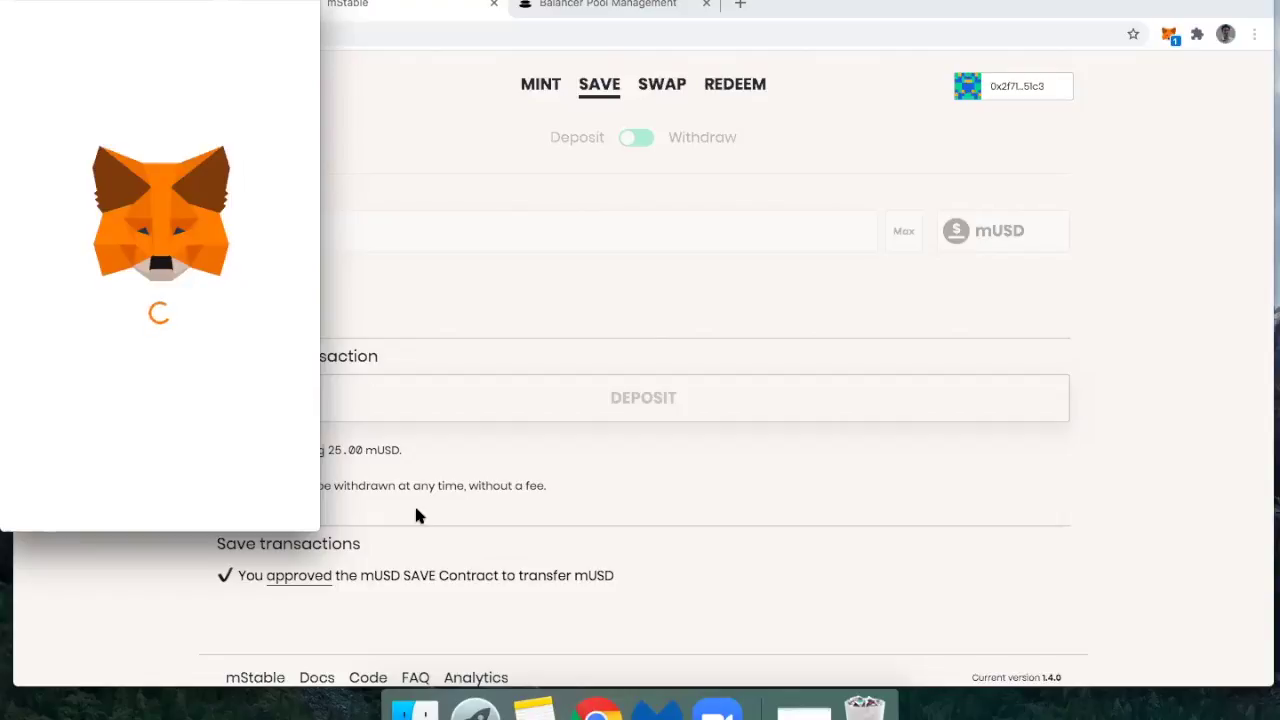
double_click(69, 338)
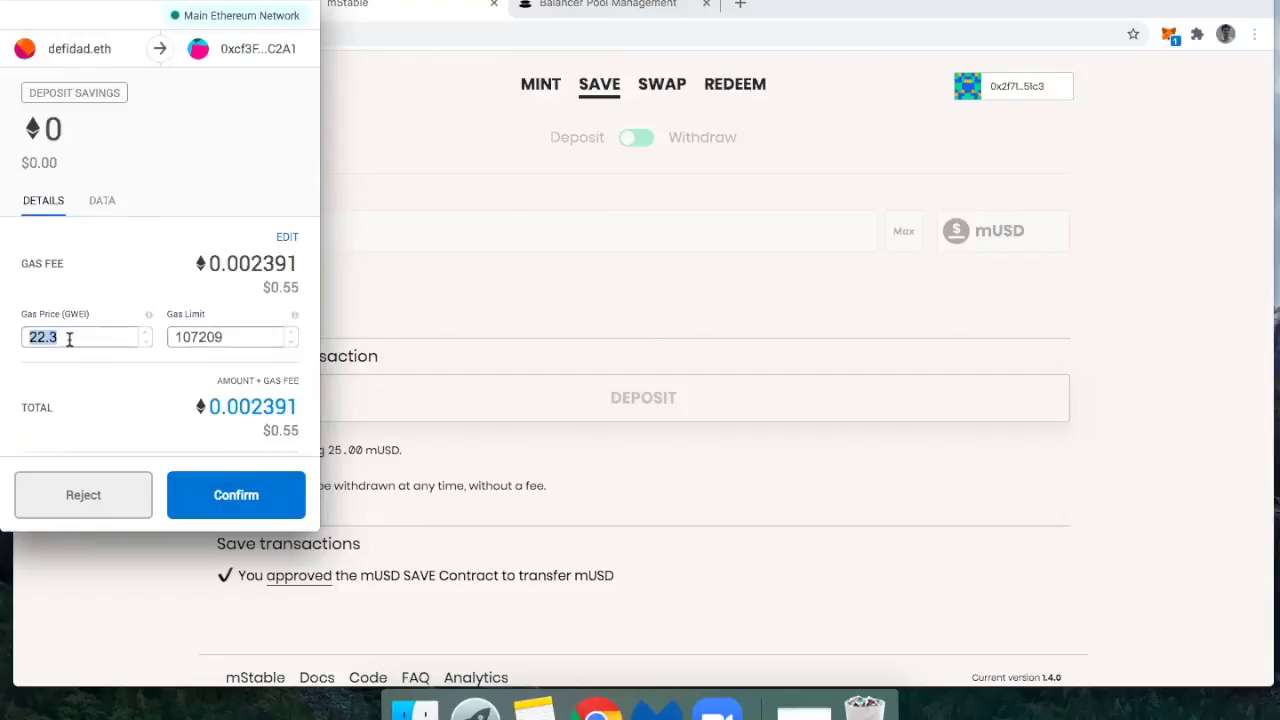
text(23)
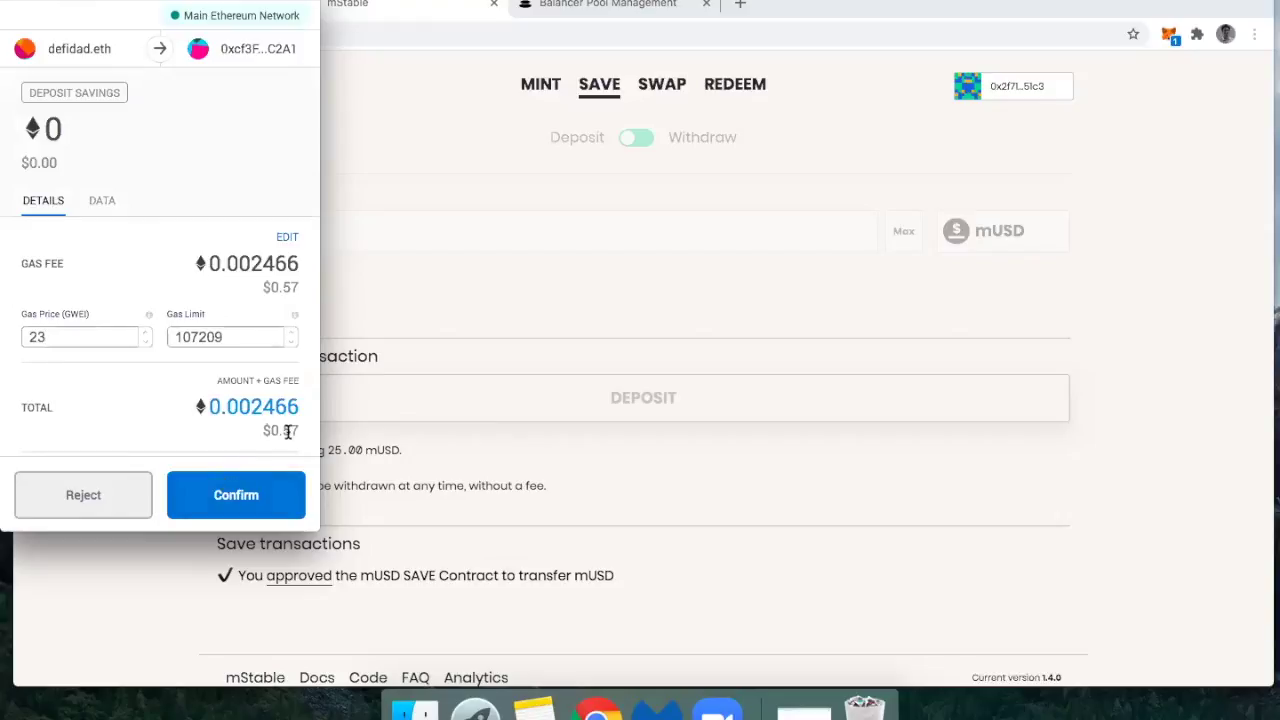
click(214, 492)
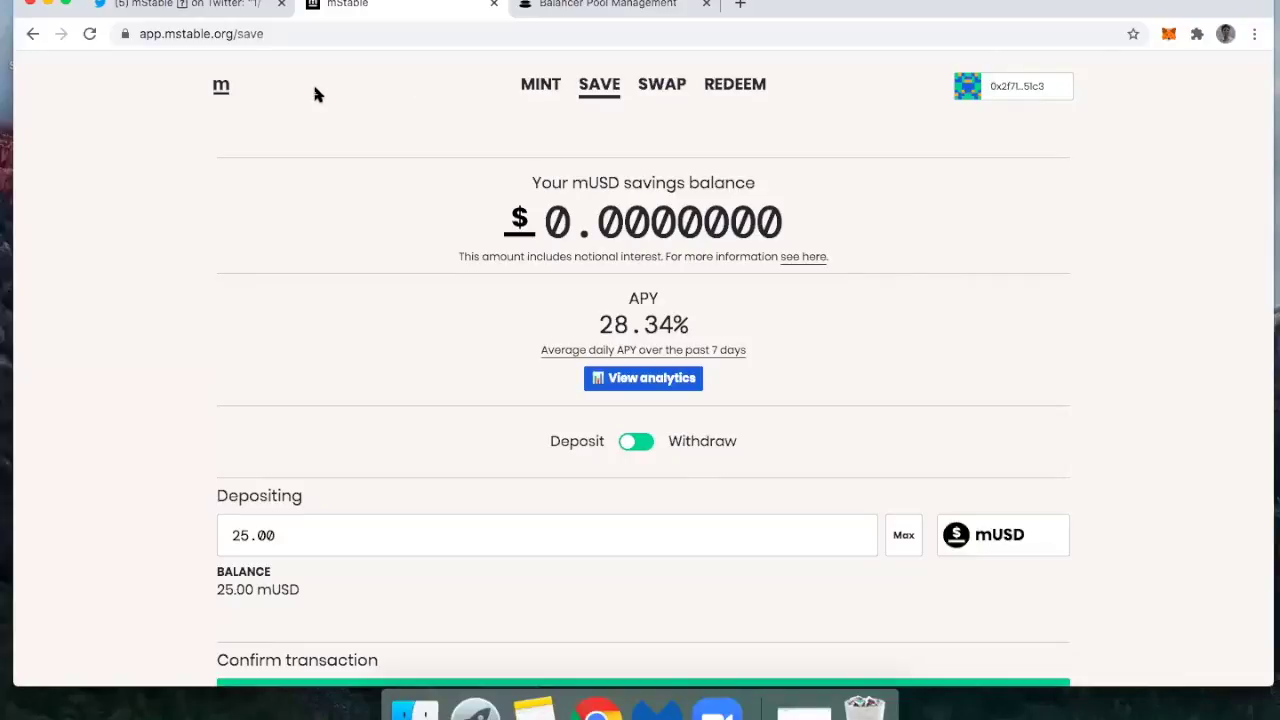
- Check the connected account's balances and reload the page to examine the updated mUSD savings balance
click(998, 90)
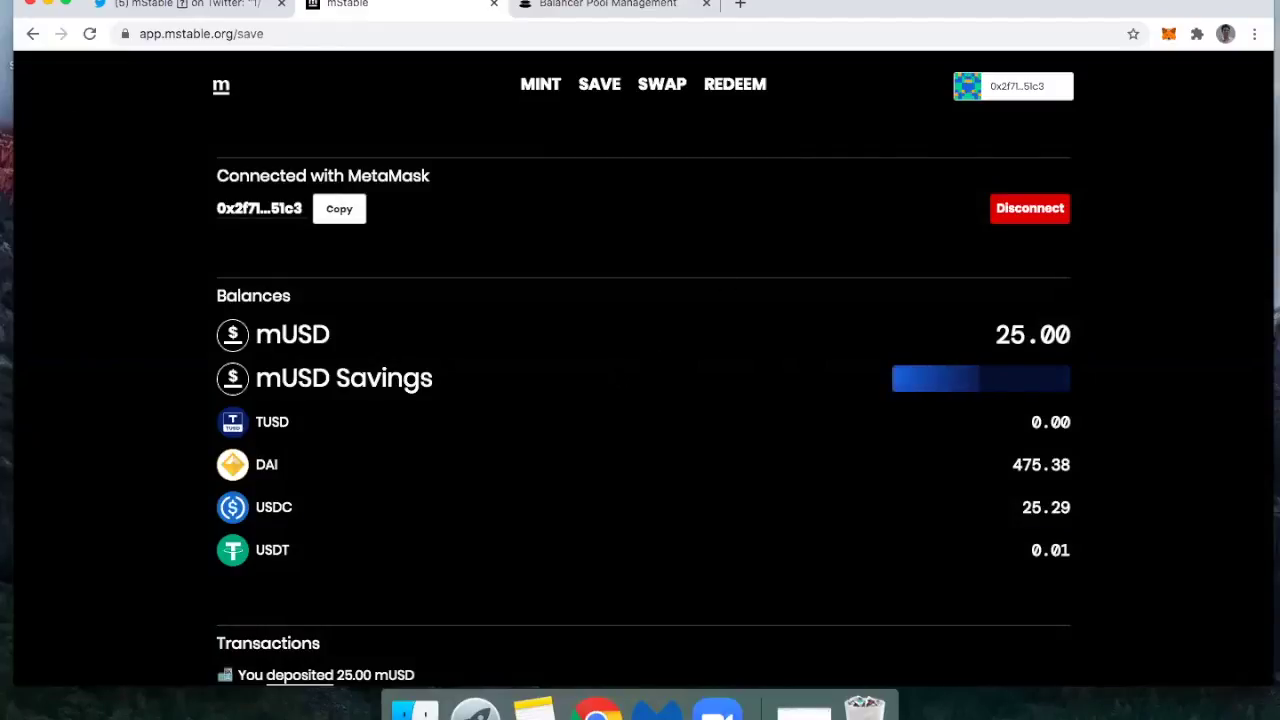
scroll(644, 400, down, 1)
click(90, 34)
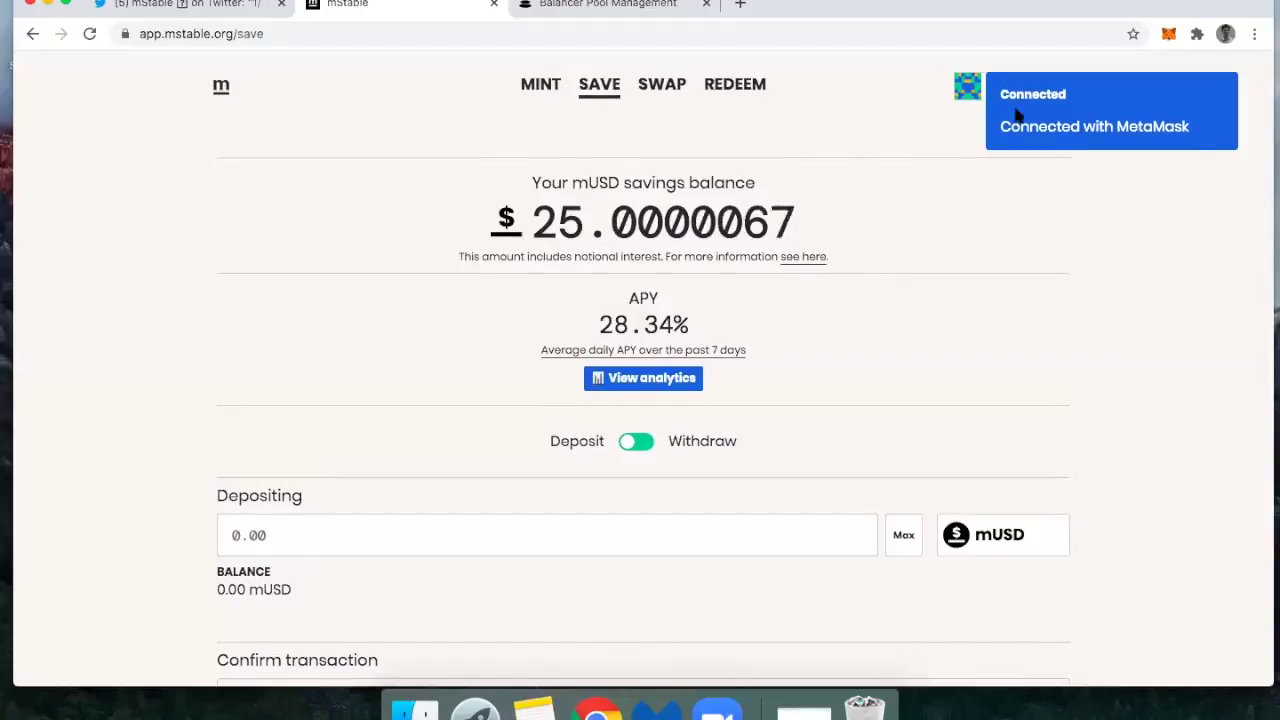
click(969, 92)
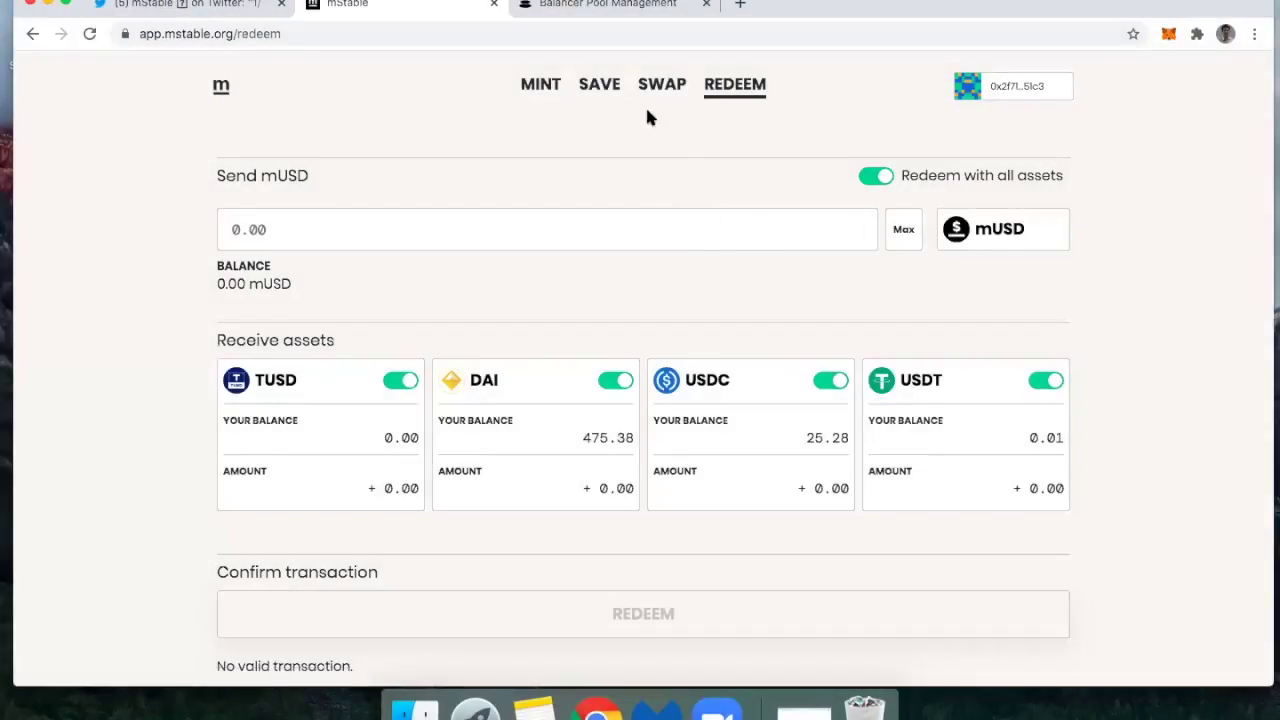
- Switch the savings form to withdrawal and fill in the maximum mUSD amount
click(612, 88)
scroll(455, 360, down, 5)
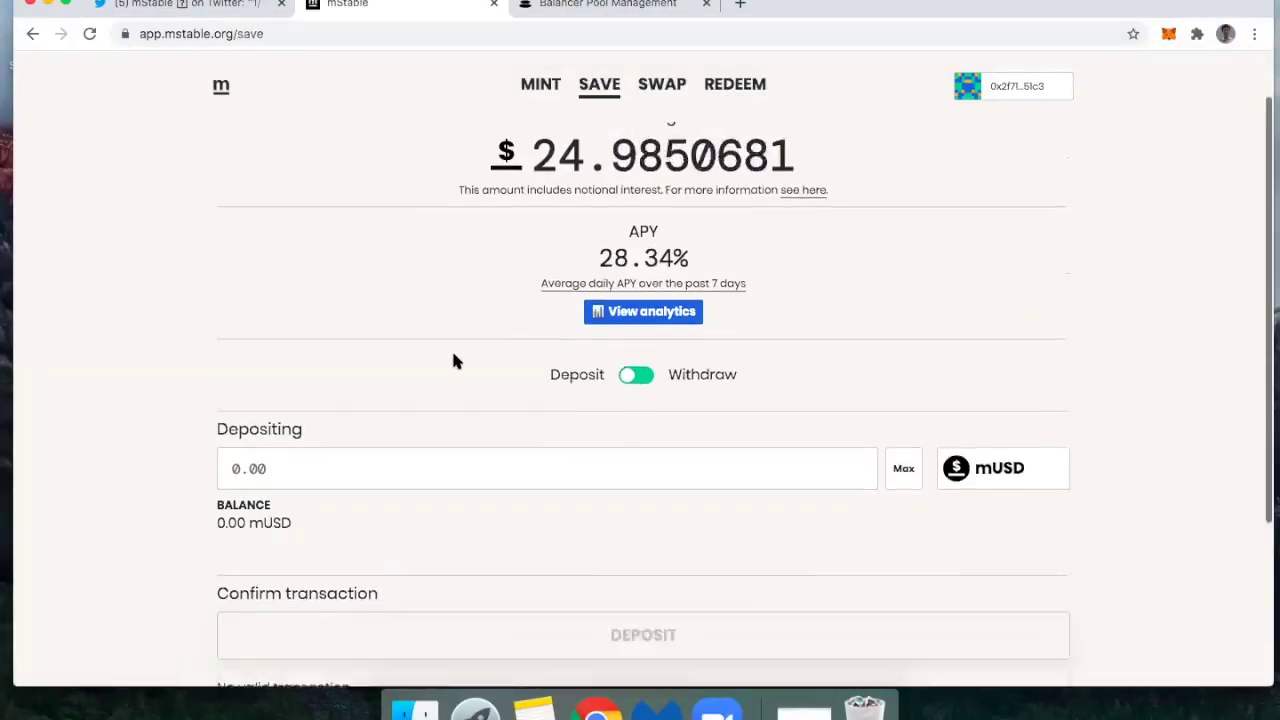
scroll(453, 361, up, 5)
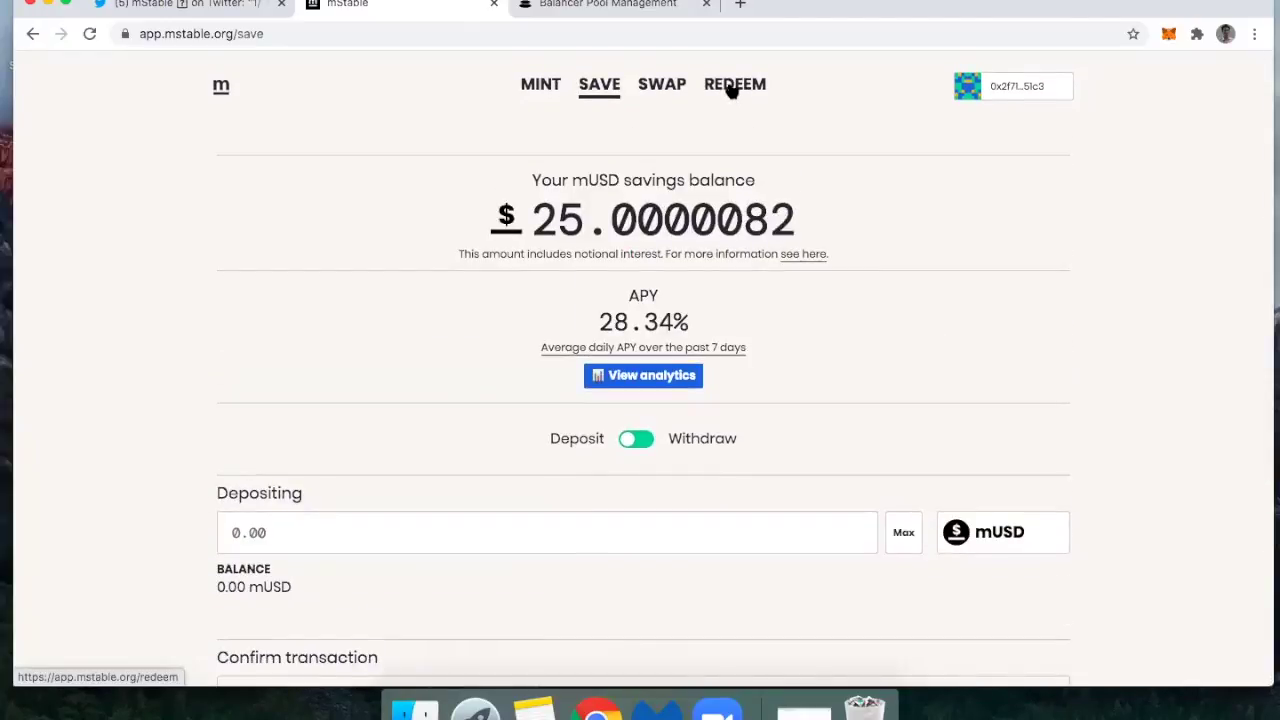
click(633, 443)
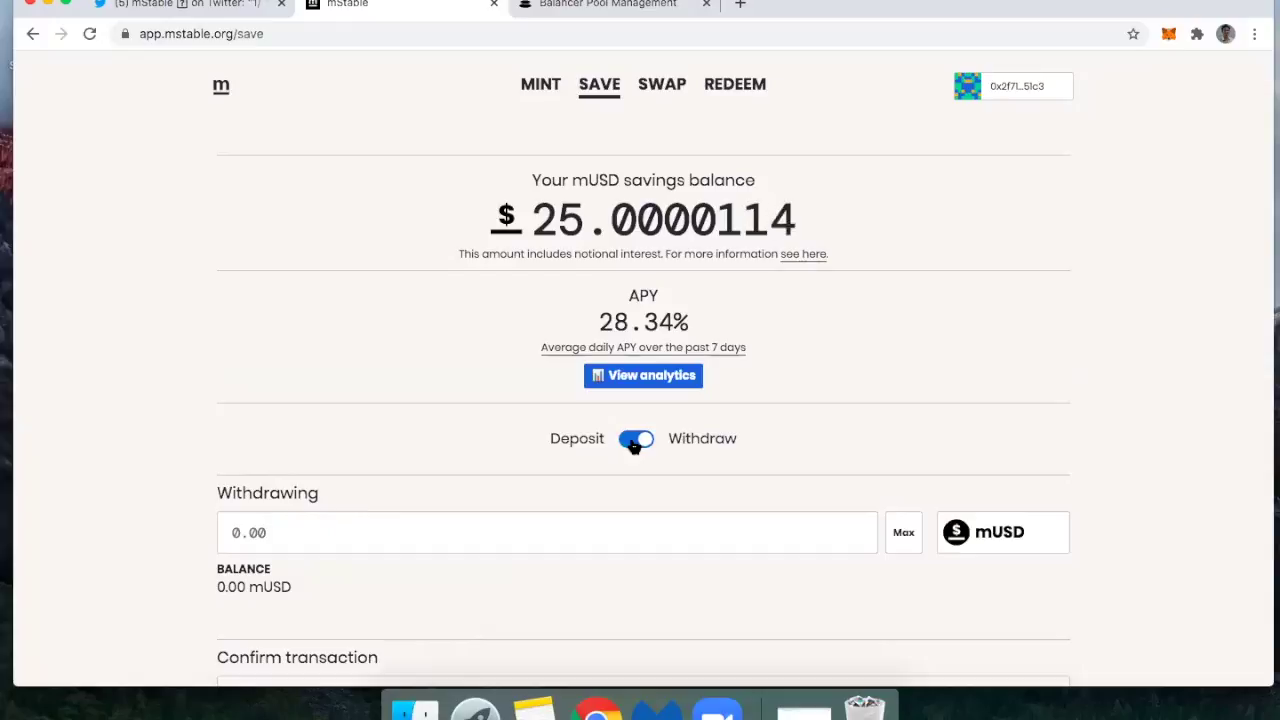
click(419, 521)
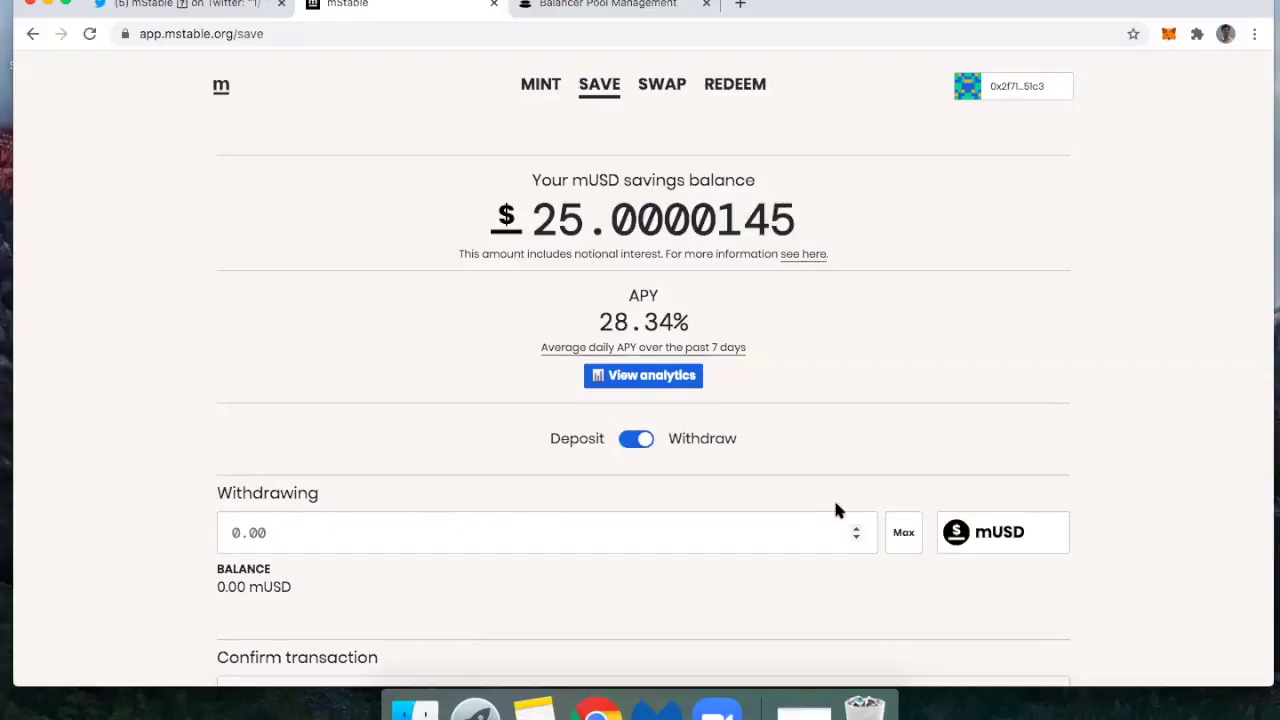
click(906, 533)
scroll(464, 572, down, 2)
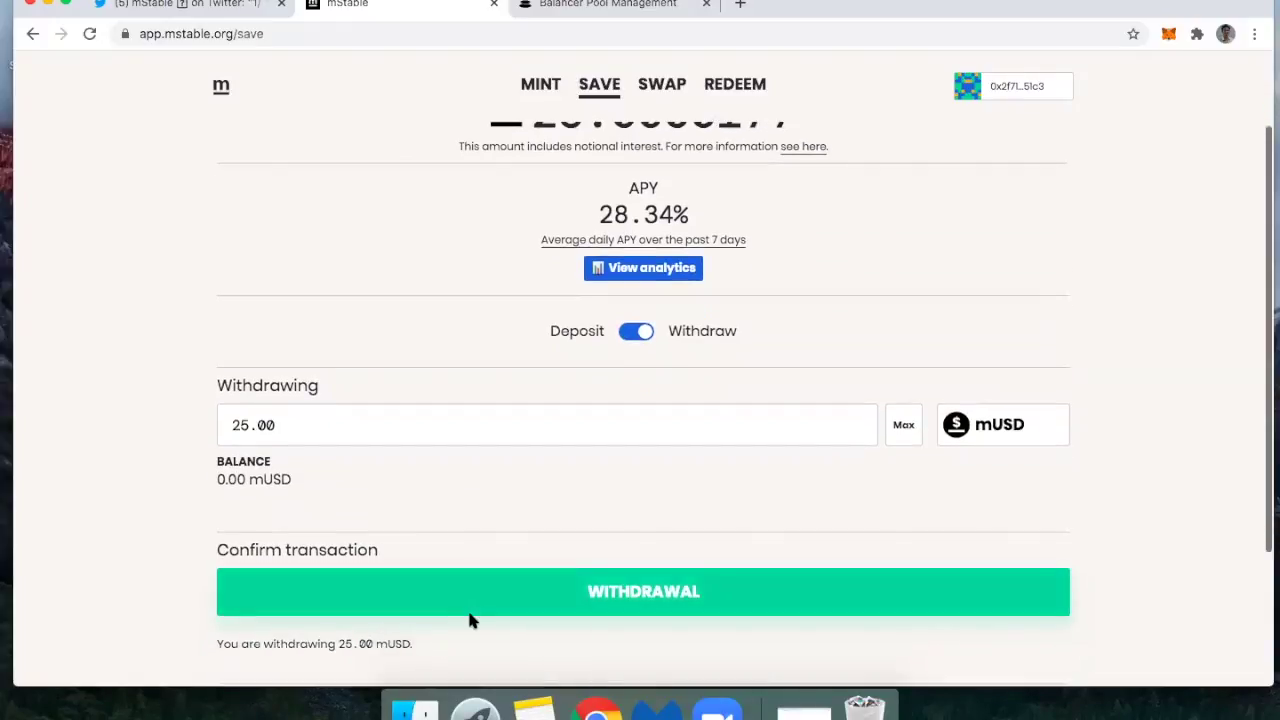
scroll(514, 422, up, 2)
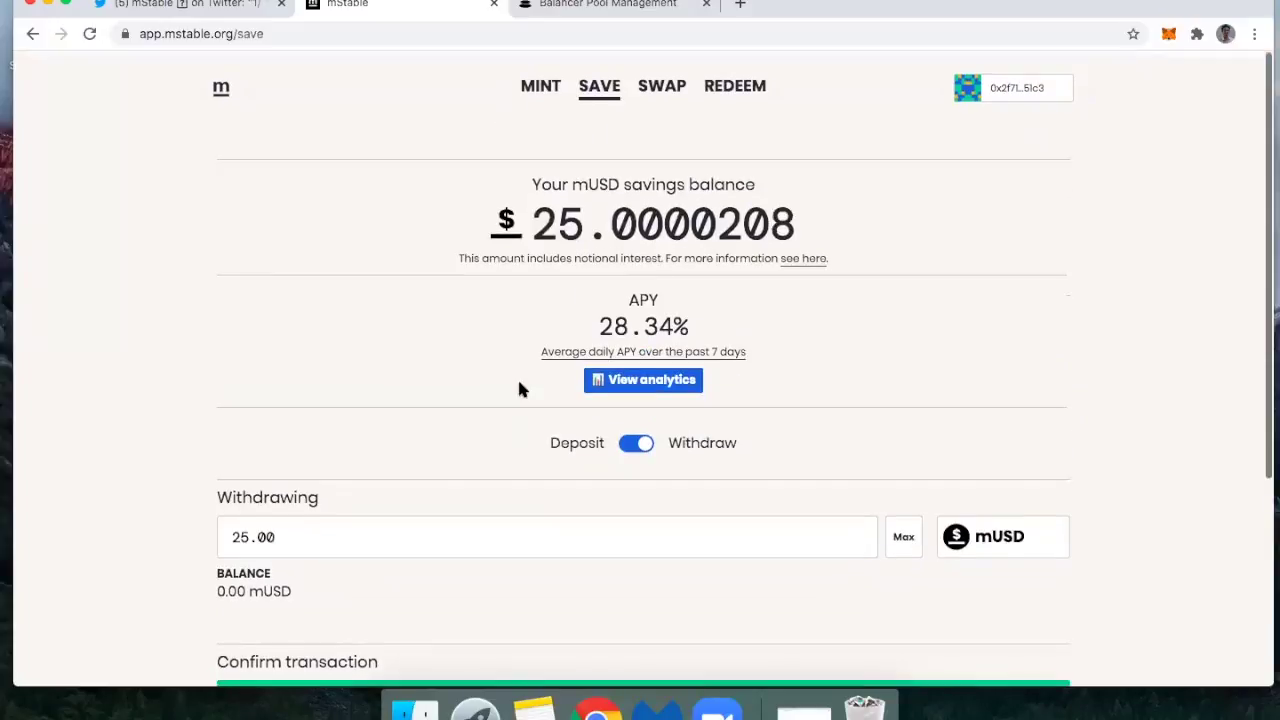
- Look over the swap page, the savings APY section and the redeem page
click(663, 85)
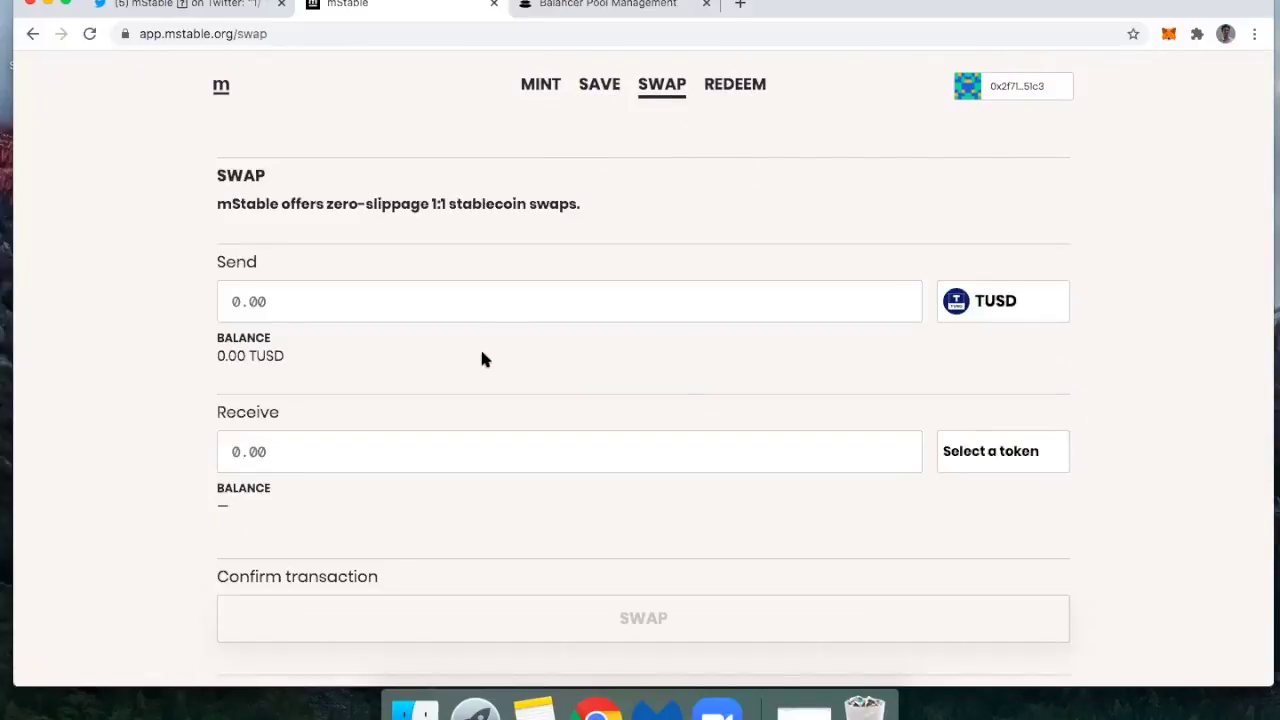
click(598, 90)
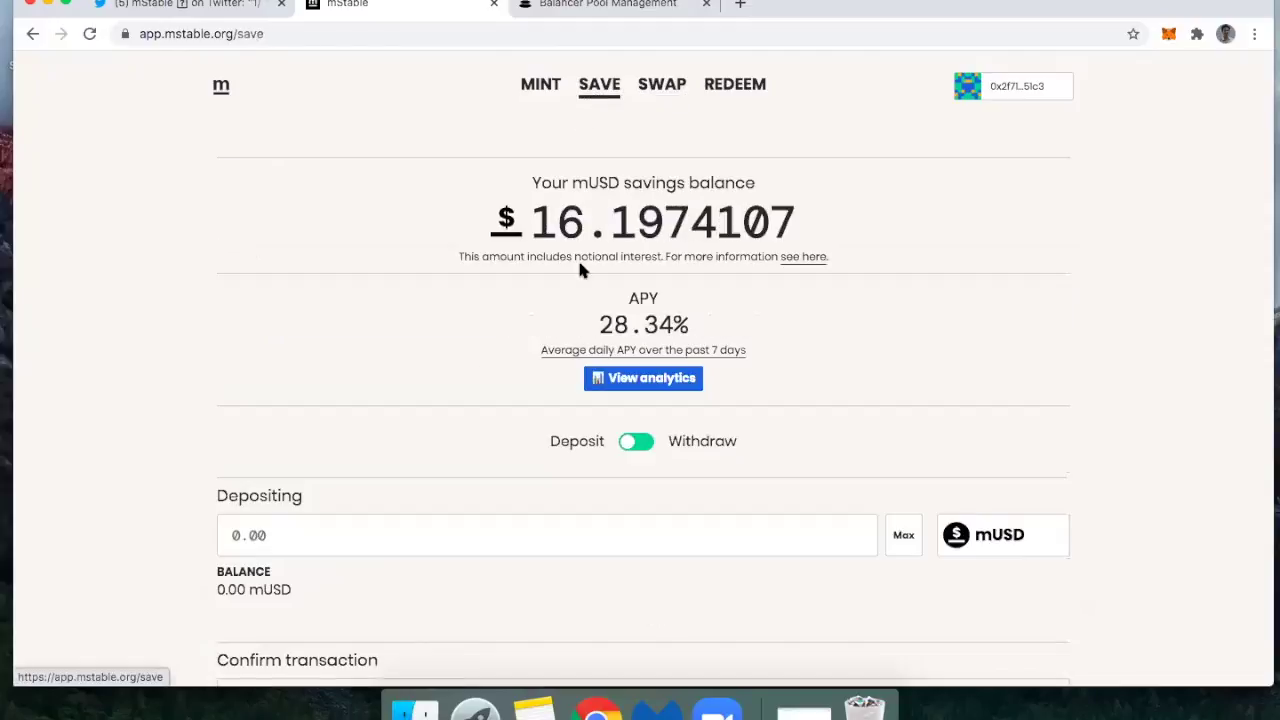
scroll(488, 505, down, 3)
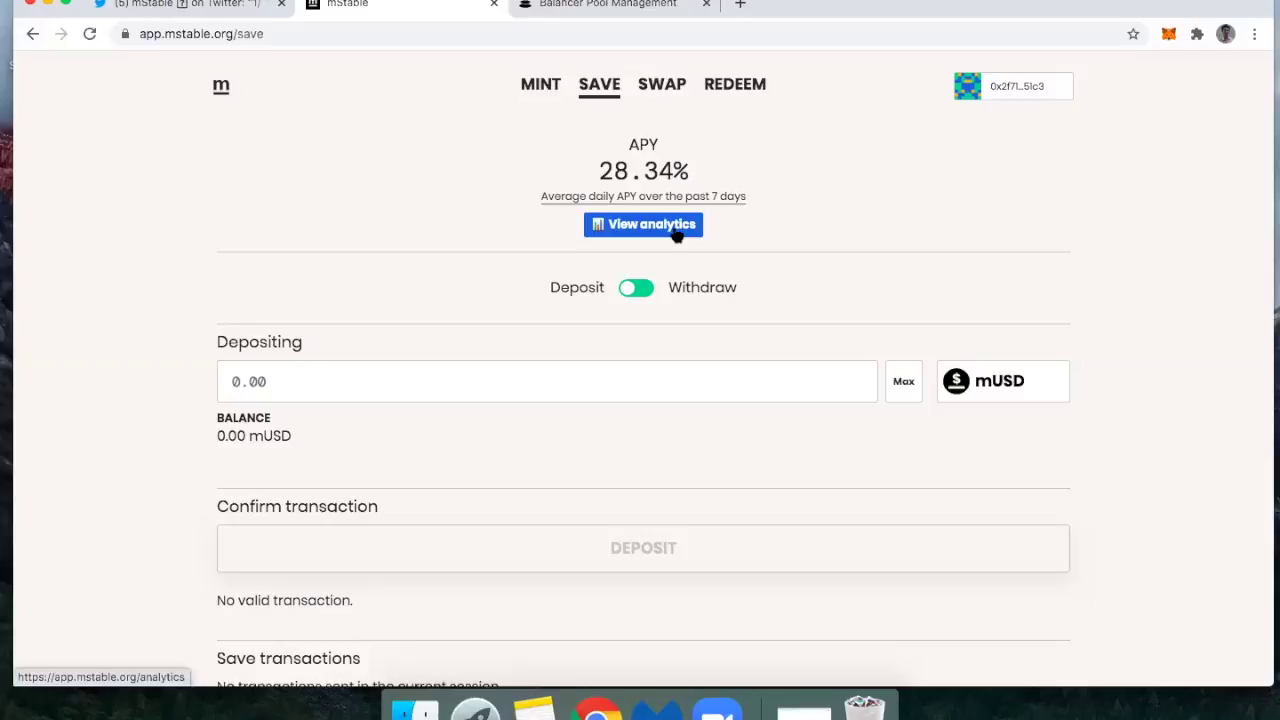
click(729, 87)
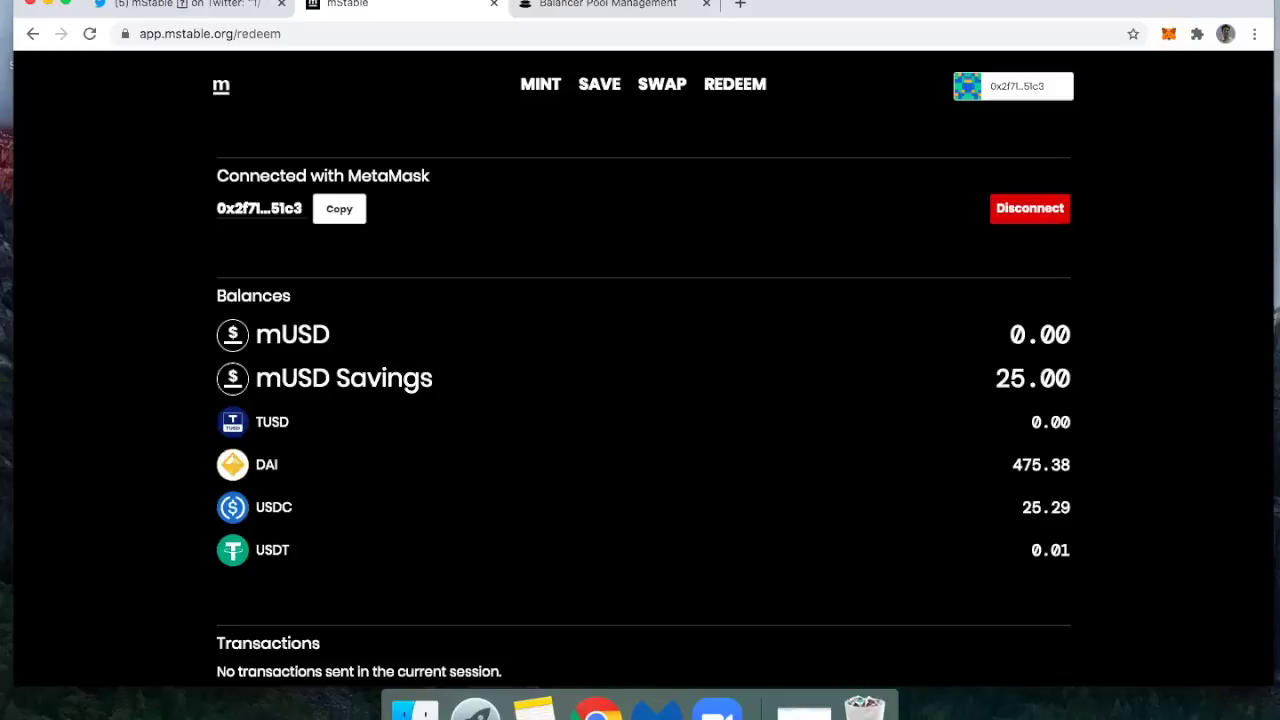
- Examine the mUSD basket share on the mint page and view the connected account's balances
click(540, 84)
scroll(321, 457, down, 4)
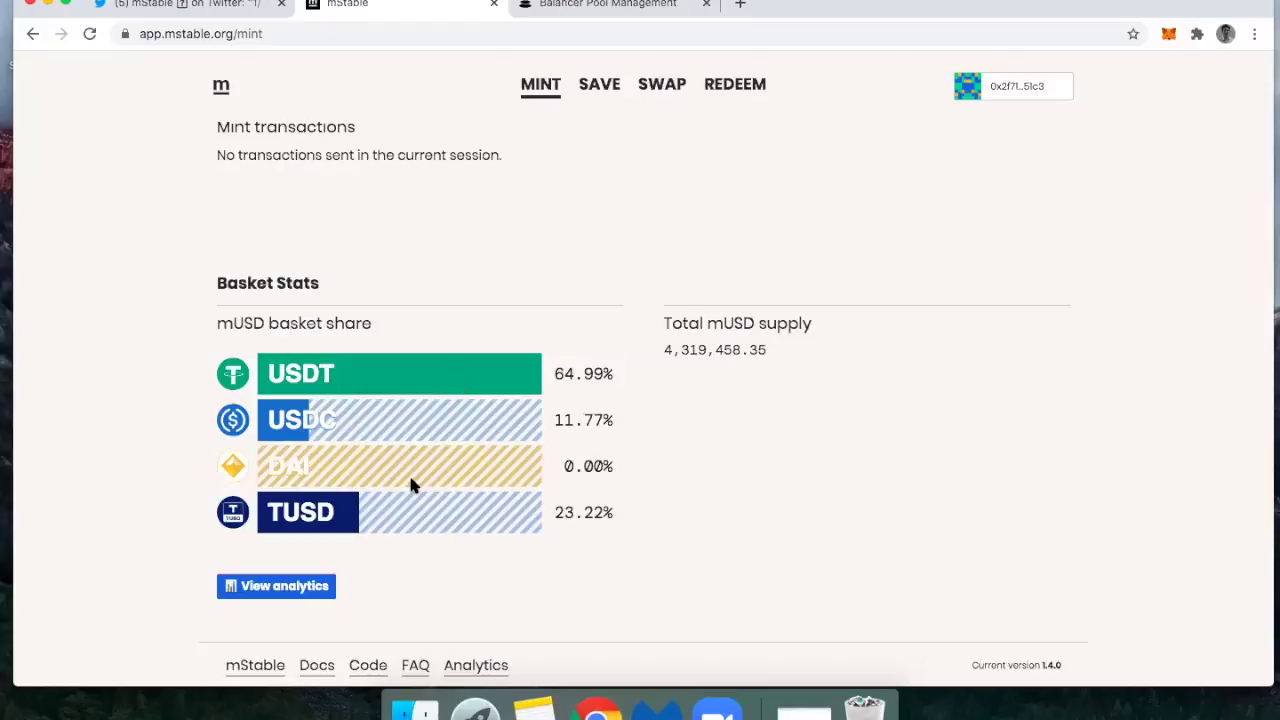
click(1014, 87)
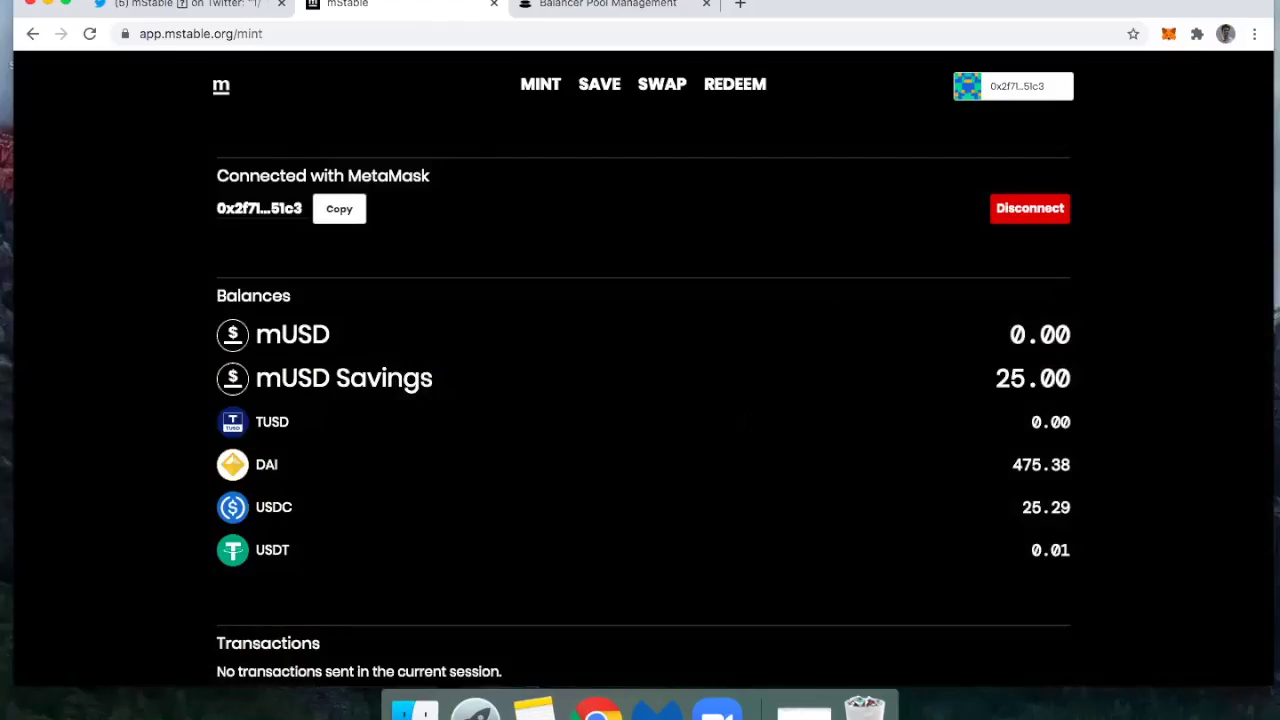